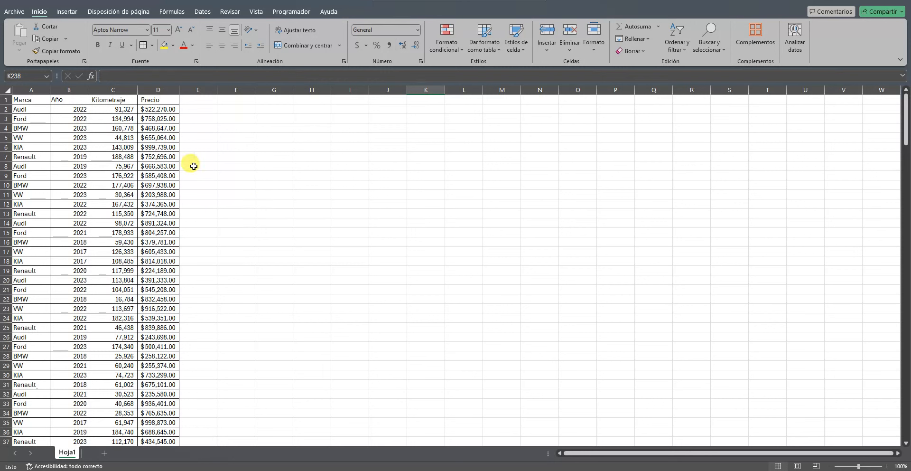
click(105, 85)
right_click(104, 86)
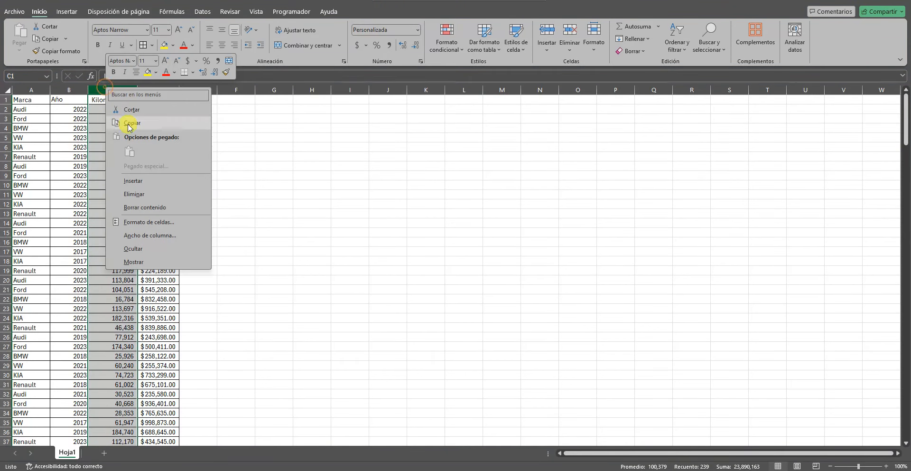
click(141, 176)
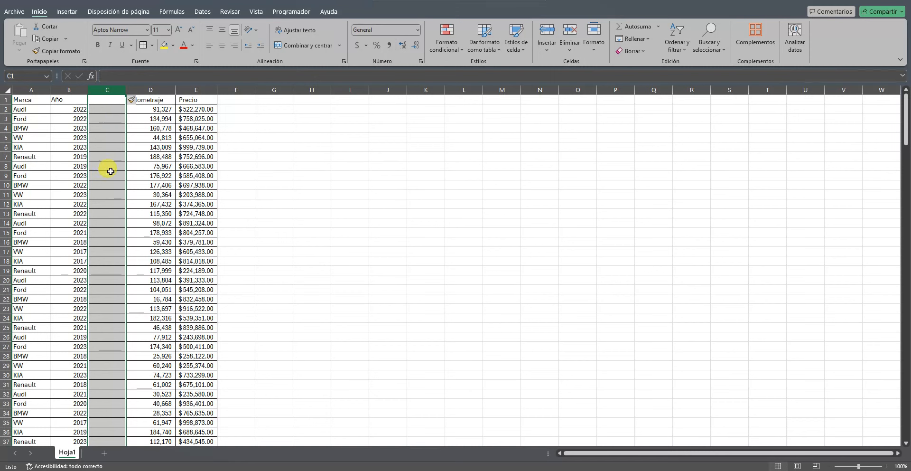
right_click(107, 91)
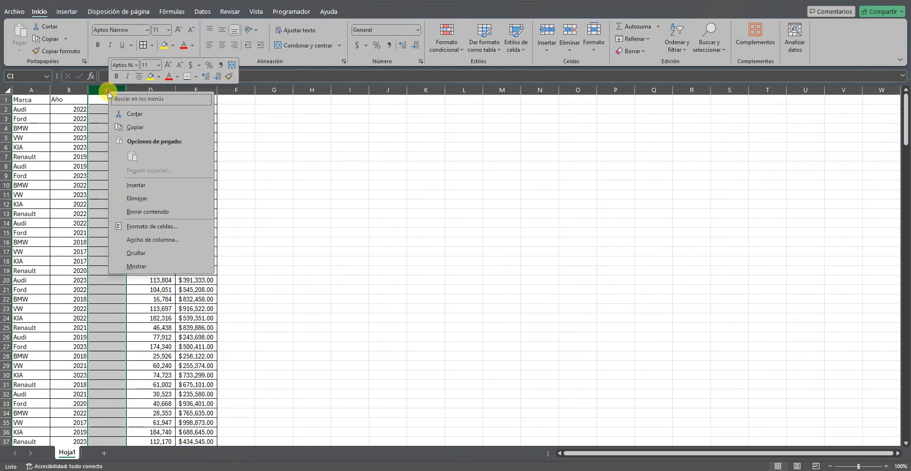
click(140, 202)
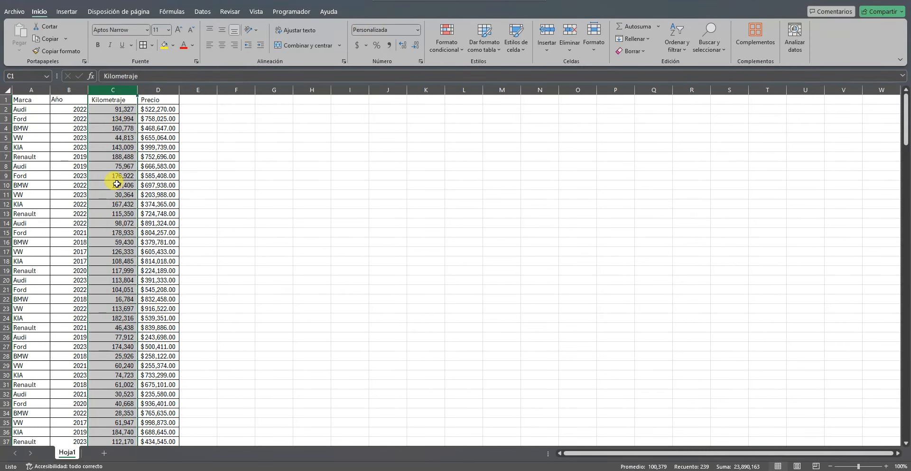
click(20, 100)
click(72, 99)
click(101, 98)
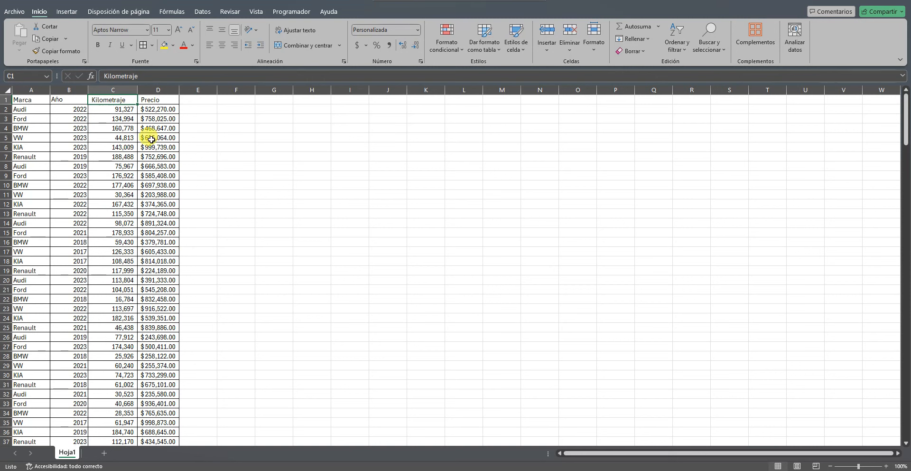
drag(24, 91, 147, 90)
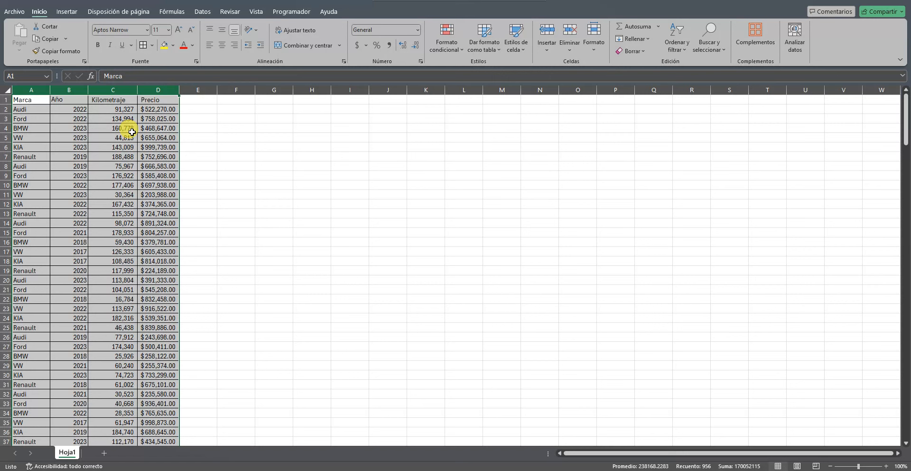
drag(31, 97, 149, 429)
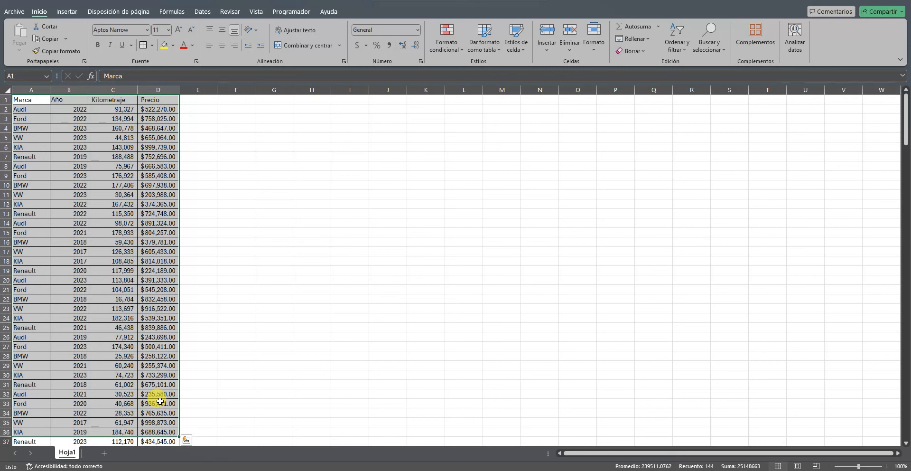
- Create a PivotTable on a new worksheet from columns A to D of Hoja1
click(28, 90)
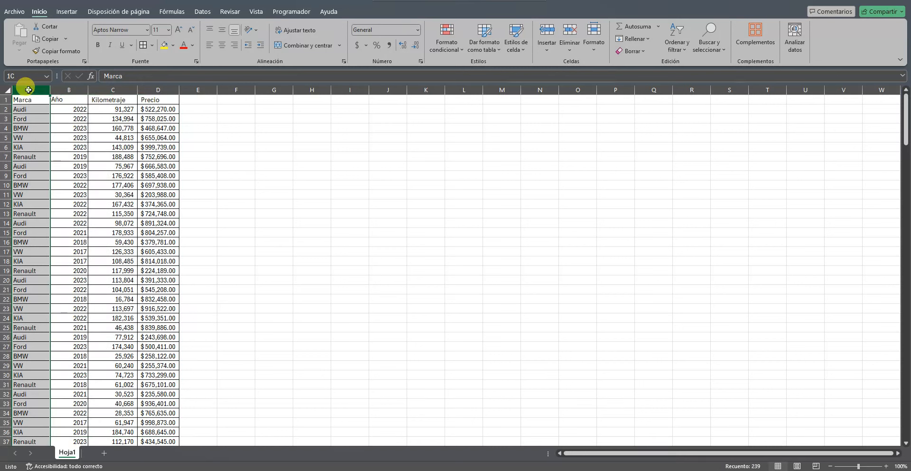
drag(28, 90, 158, 89)
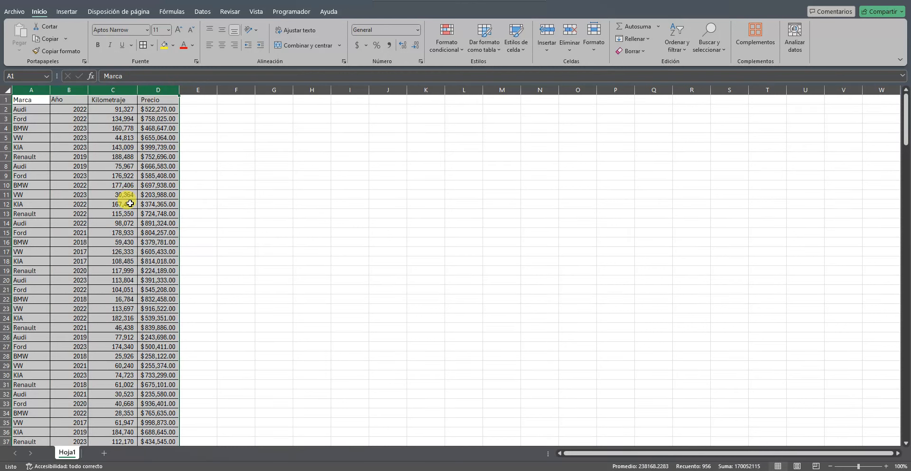
click(67, 11)
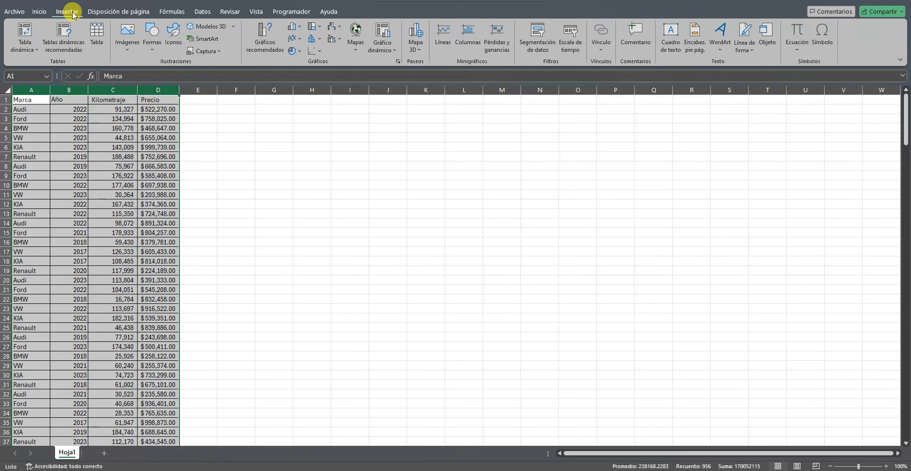
click(23, 32)
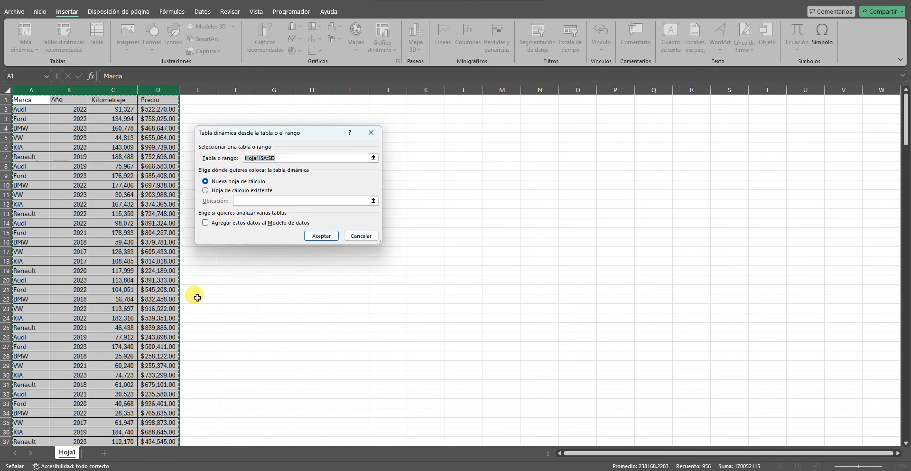
click(316, 237)
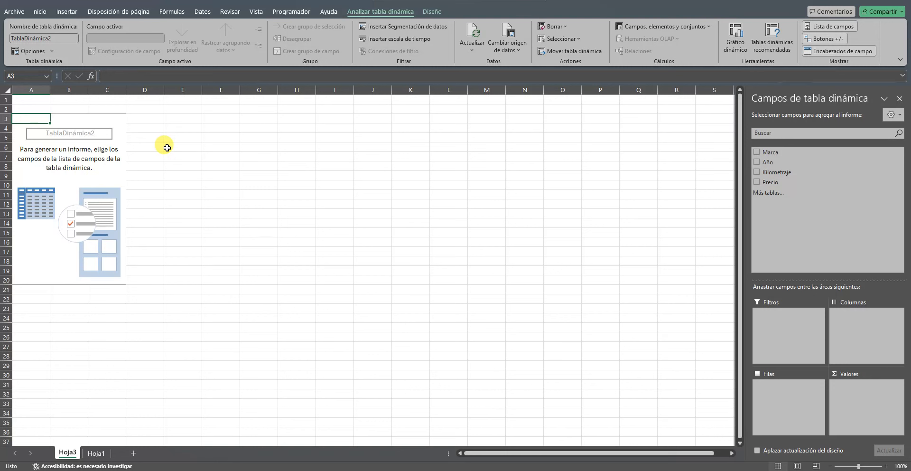
click(191, 146)
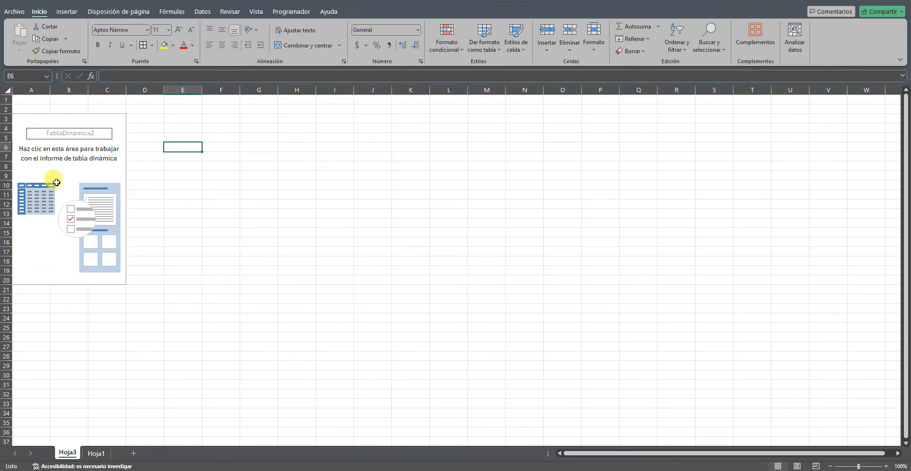
click(76, 158)
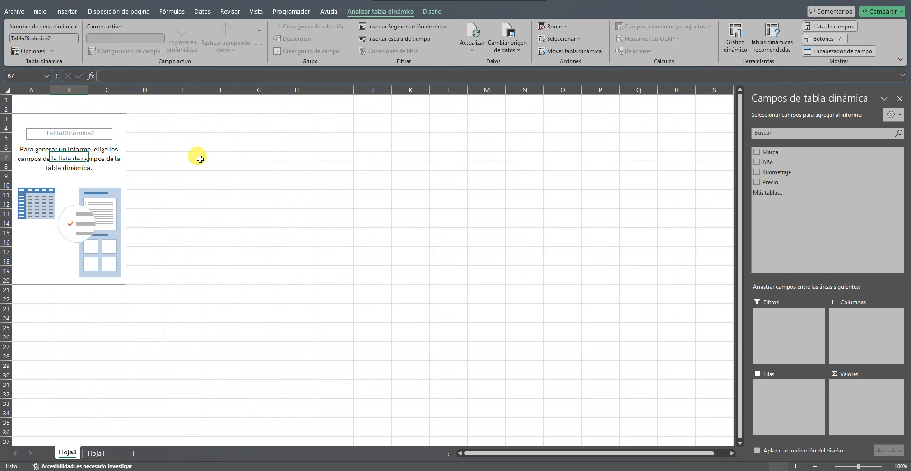
click(199, 140)
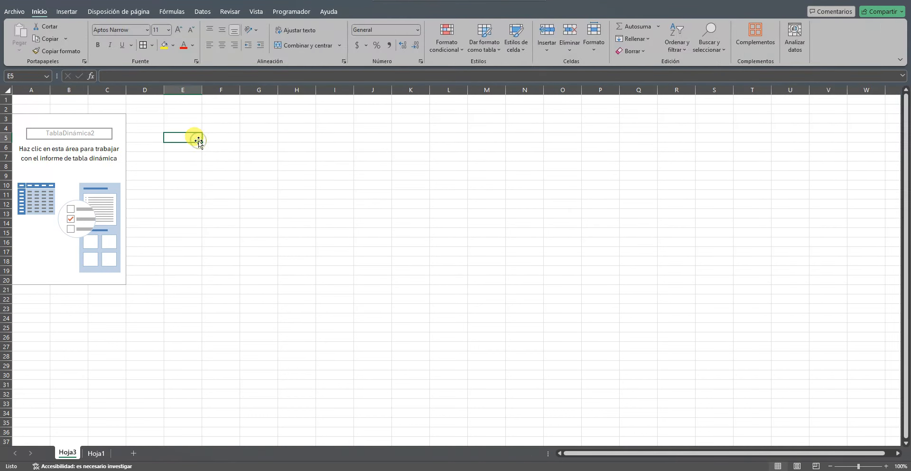
click(56, 164)
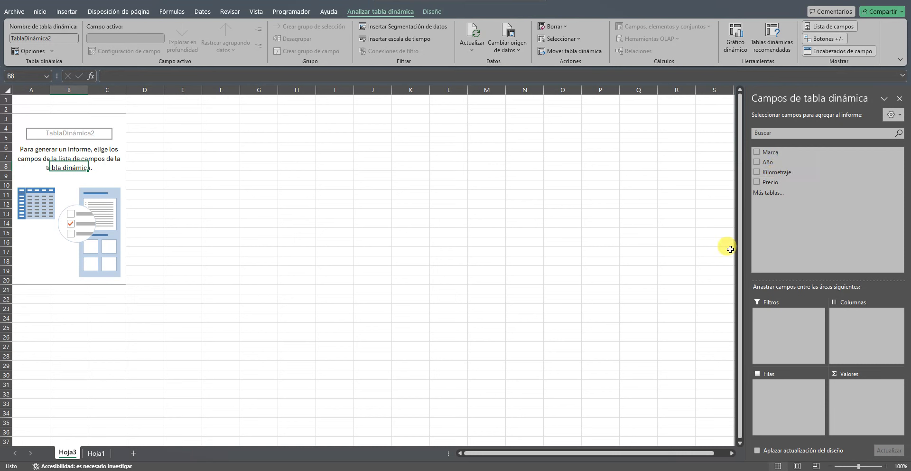
click(96, 452)
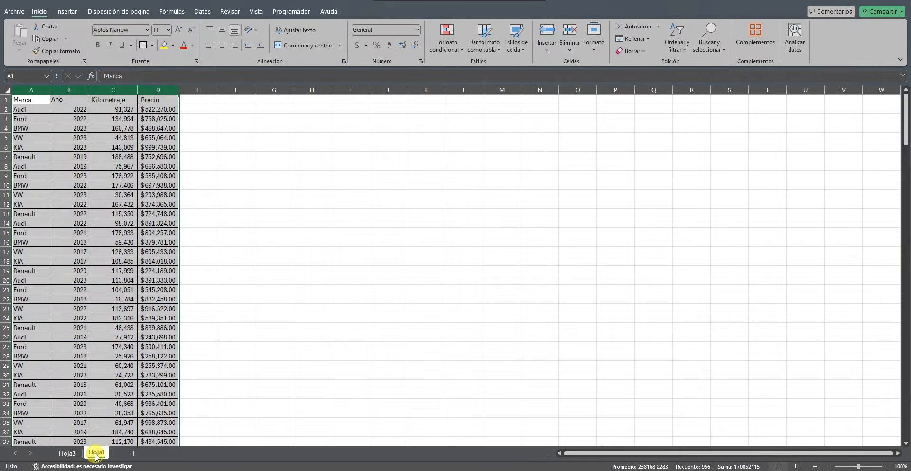
click(67, 453)
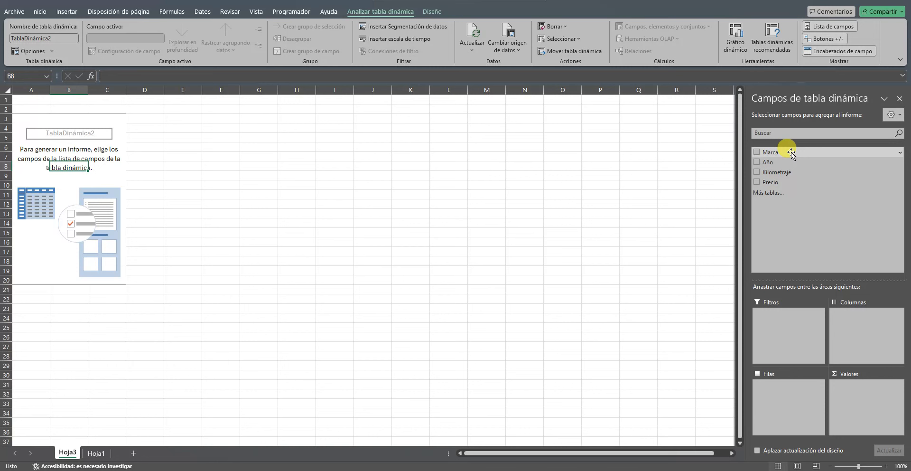
- Place the Marca field in the rows area and the Año field in the columns area of the PivotTable
drag(791, 153, 862, 338)
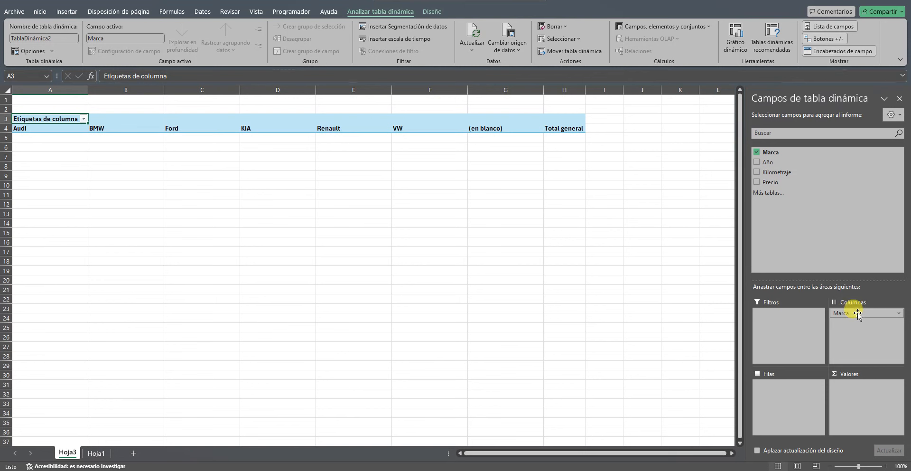
drag(860, 313, 794, 394)
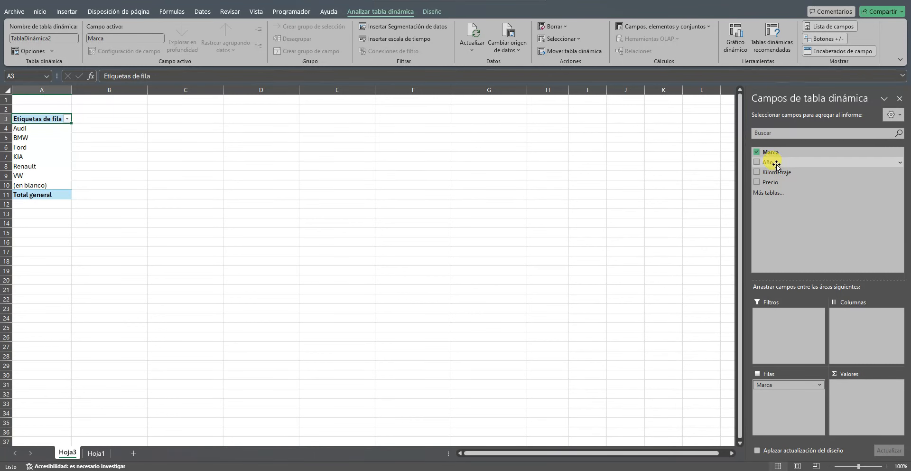
drag(776, 165, 864, 326)
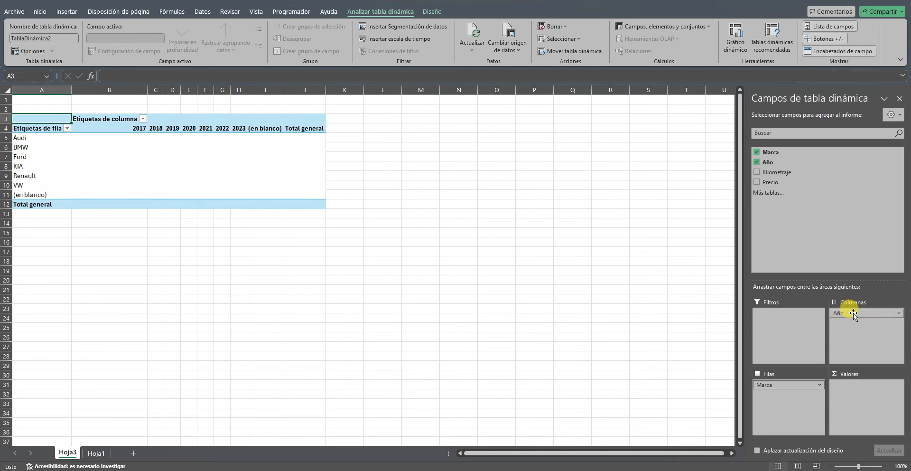
- Rearrange the PivotTable so that Año and Marca are both row fields, with Año above Marca
drag(851, 313, 869, 335)
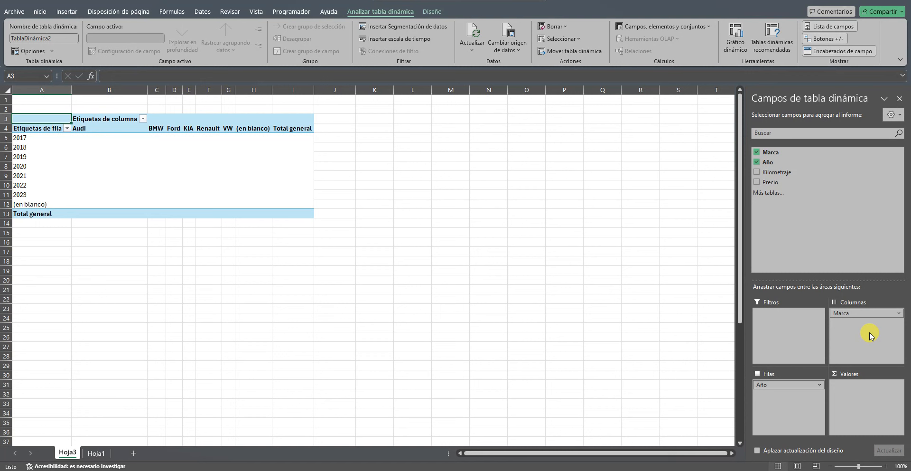
drag(849, 313, 793, 384)
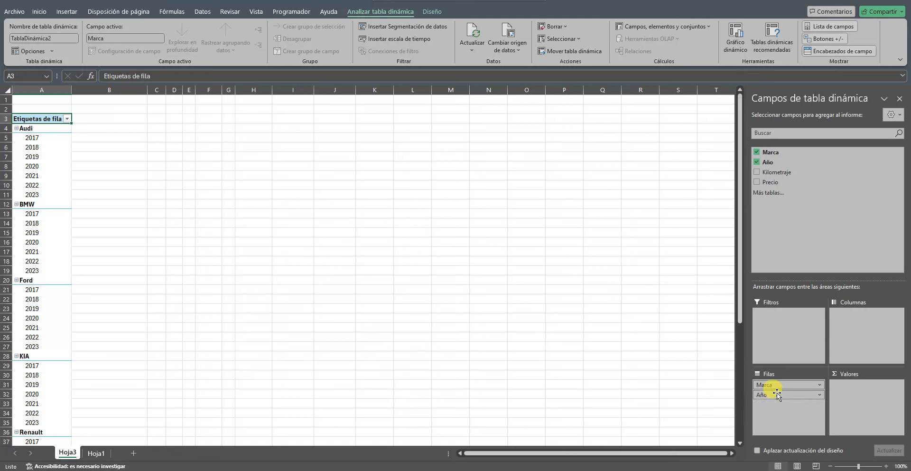
drag(767, 395, 778, 383)
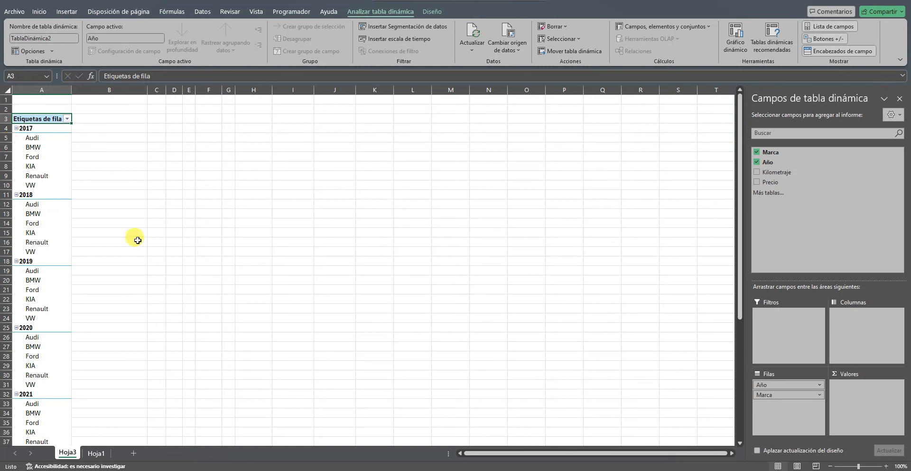
click(16, 129)
click(16, 128)
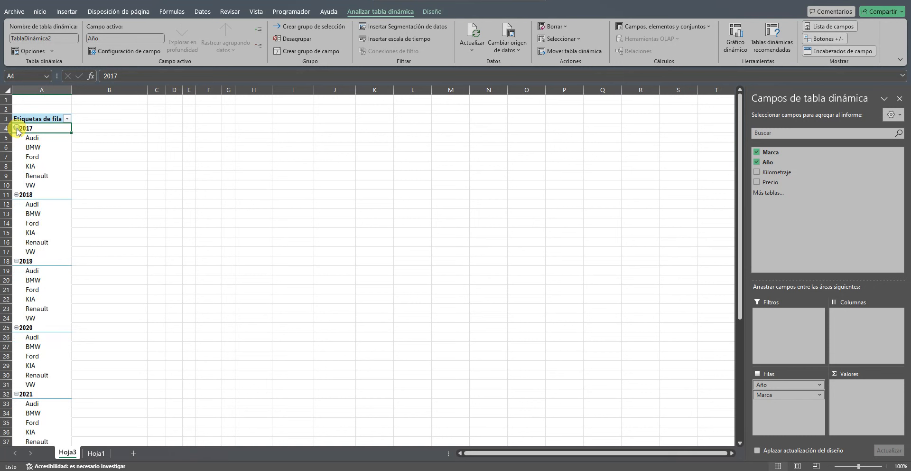
click(17, 195)
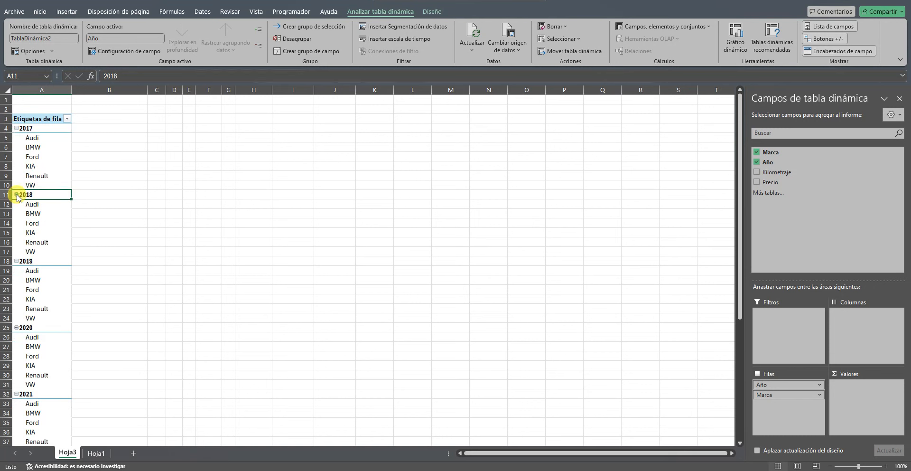
click(17, 261)
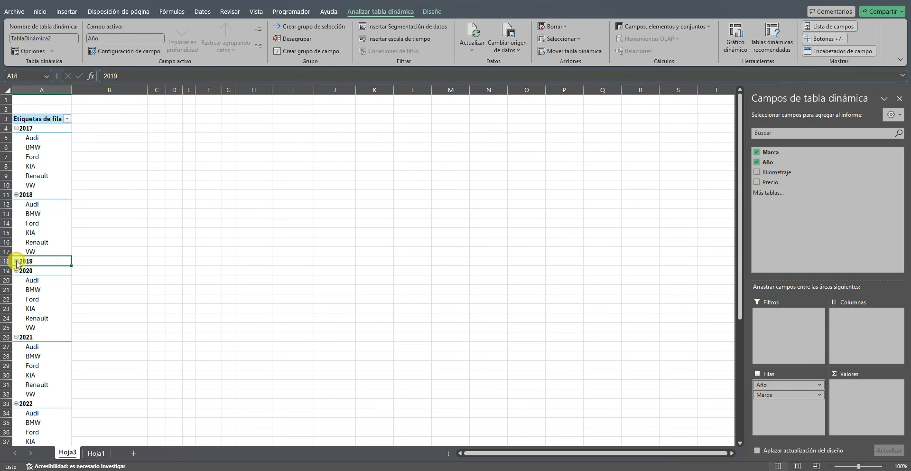
click(17, 261)
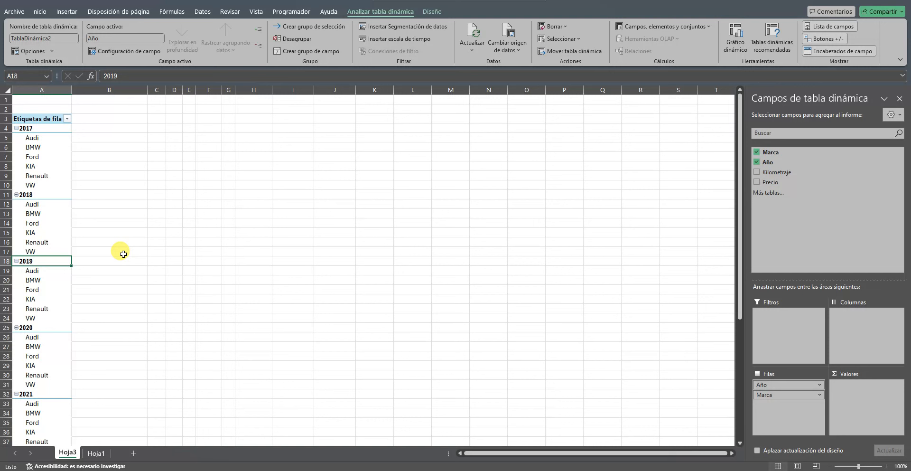
- In the PivotTable options, turn off the expand/collapse buttons and contextual tooltips, and enable the classic PivotTable layout
click(46, 157)
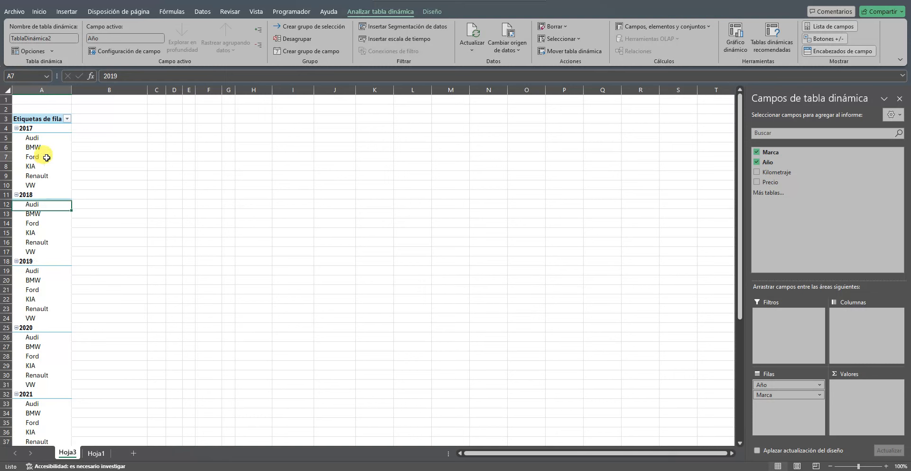
right_click(46, 157)
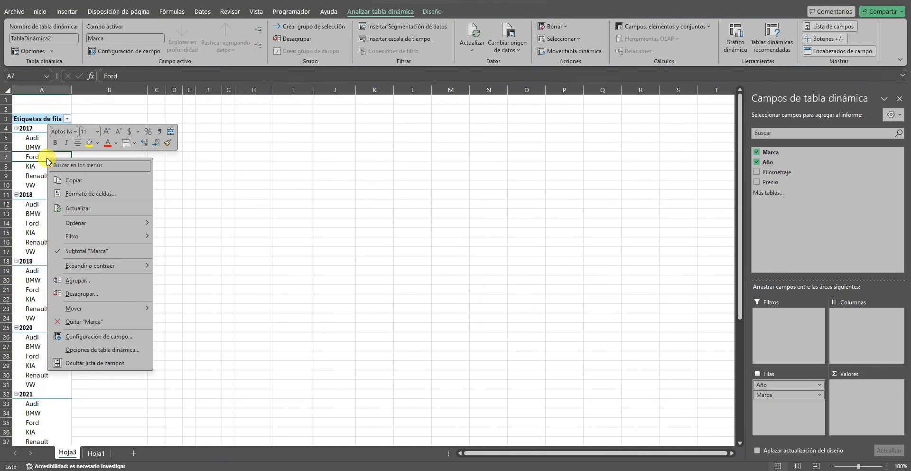
click(94, 355)
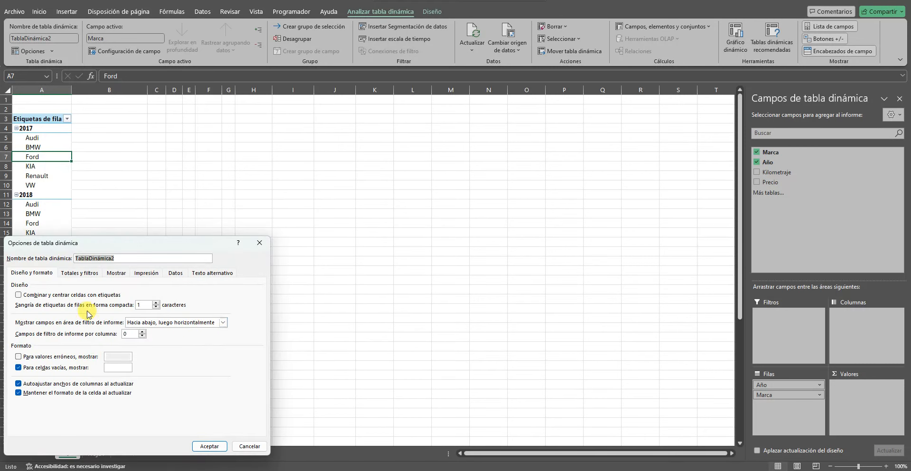
drag(116, 246, 263, 151)
click(263, 177)
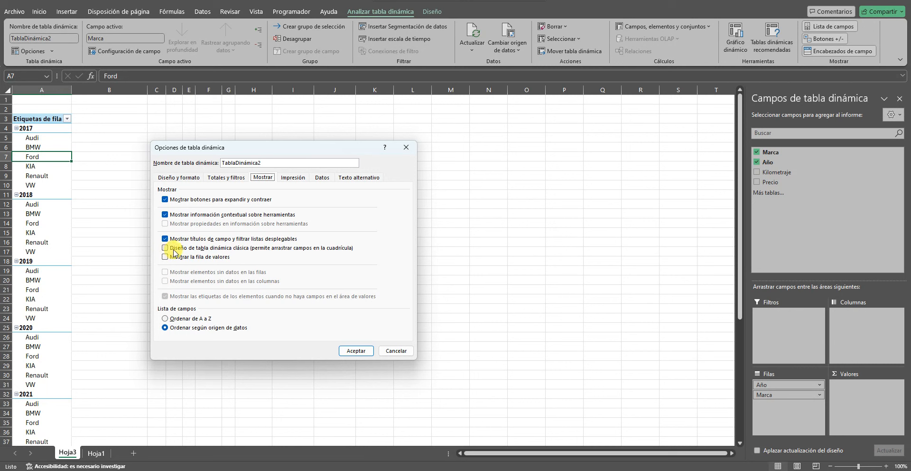
click(166, 200)
click(165, 214)
click(165, 248)
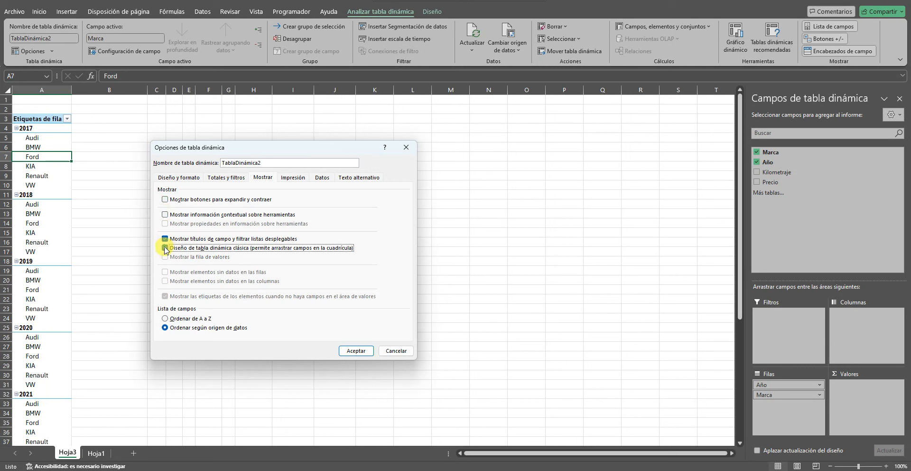
click(351, 350)
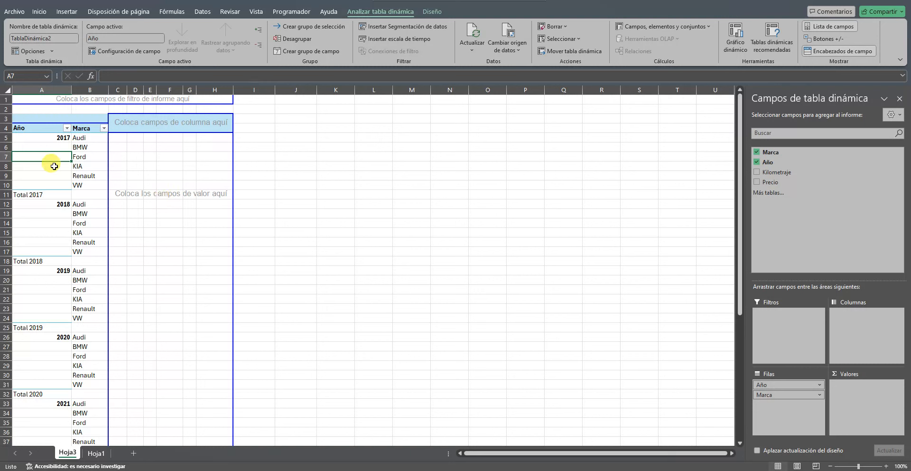
click(33, 194)
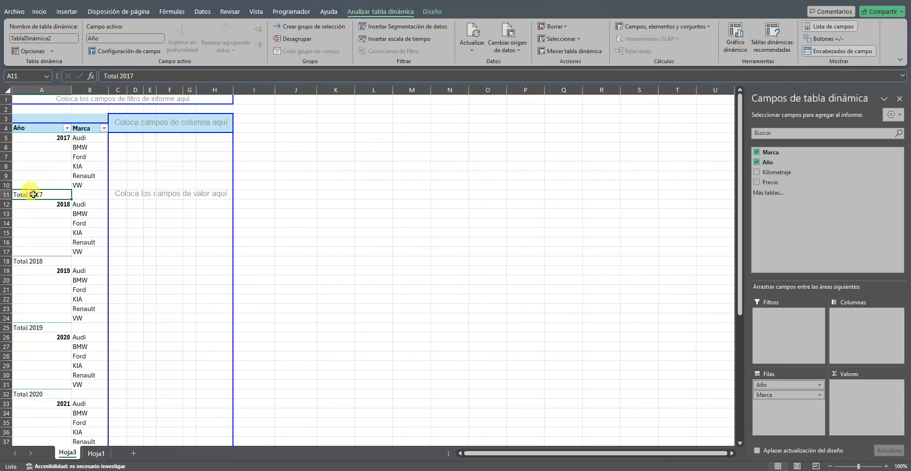
click(36, 261)
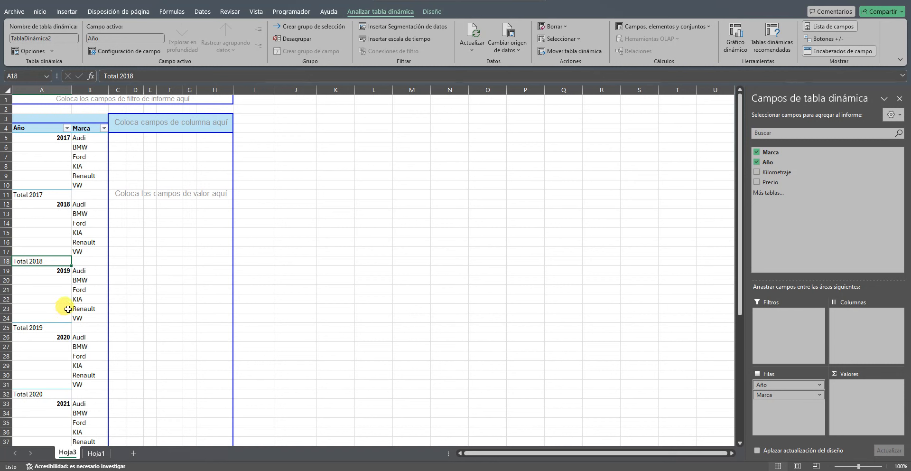
click(29, 196)
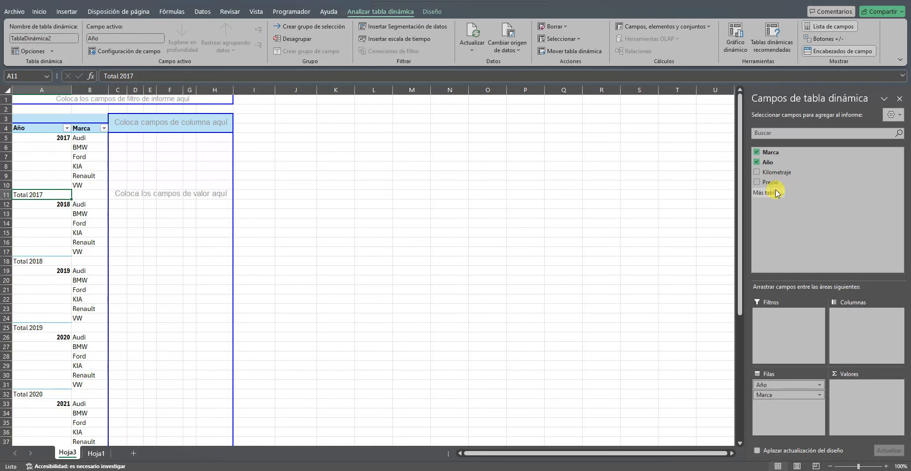
- Add the Precio field to the PivotTable's values area and apply the accounting number format to column C
drag(776, 181, 871, 414)
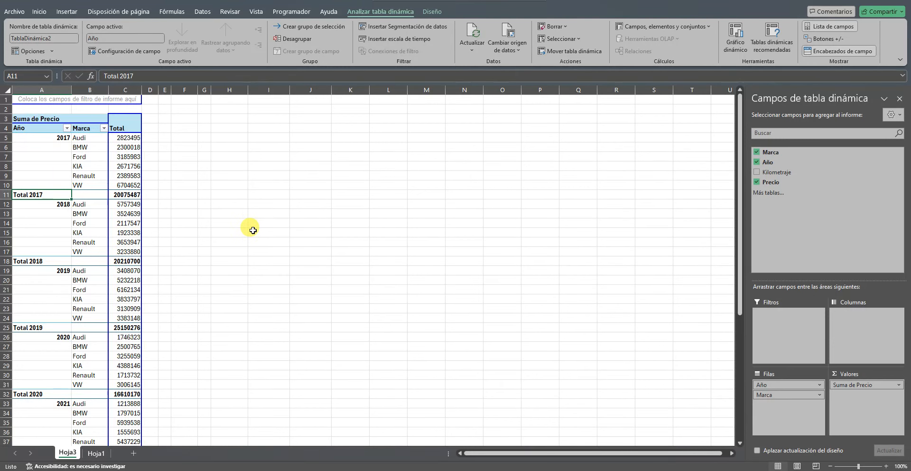
click(126, 89)
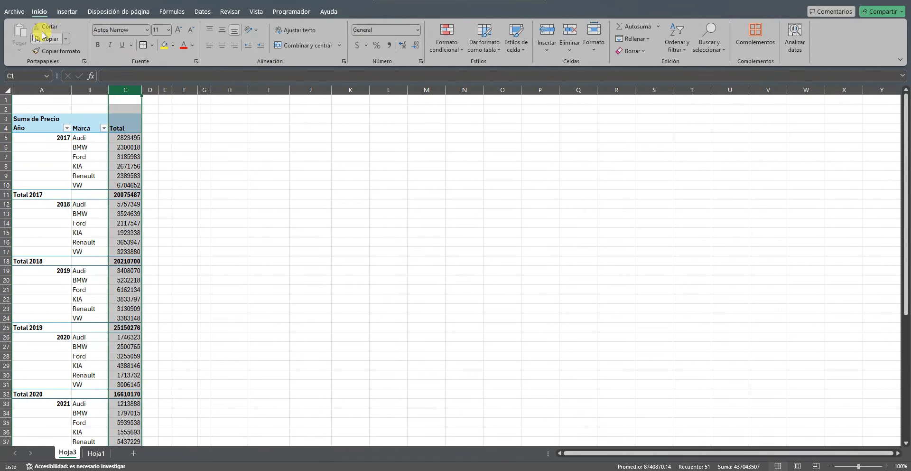
click(356, 45)
click(194, 176)
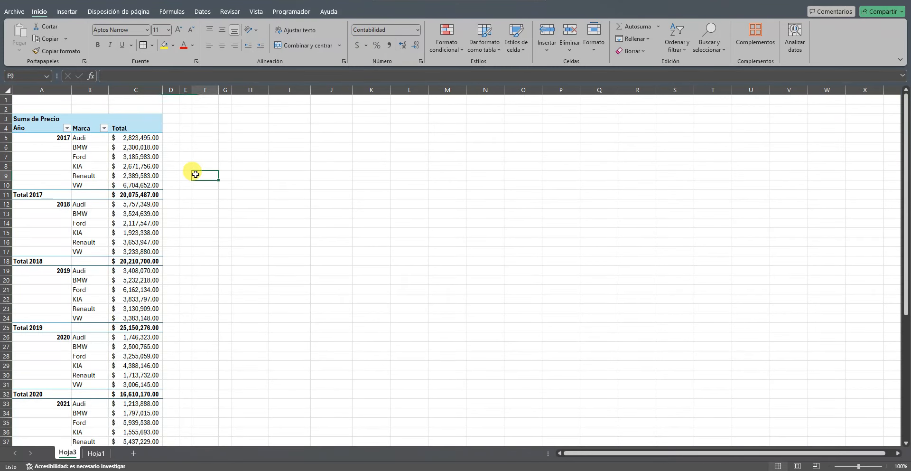
click(132, 183)
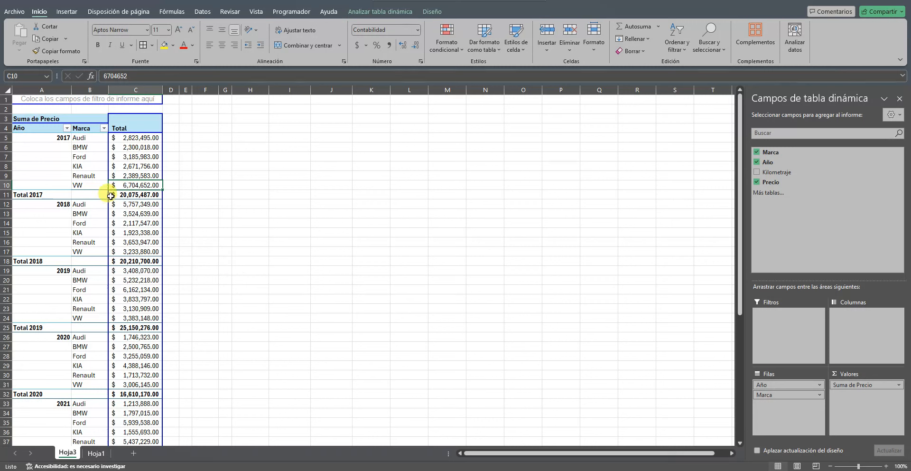
click(81, 139)
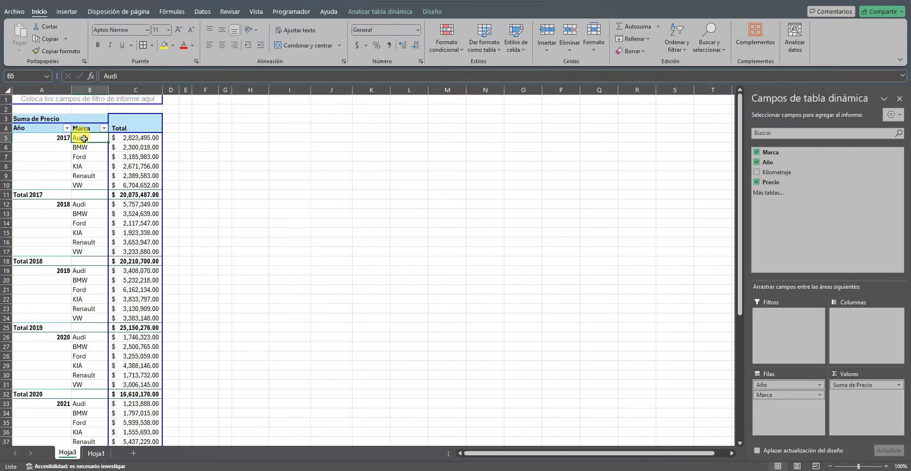
click(51, 138)
click(136, 137)
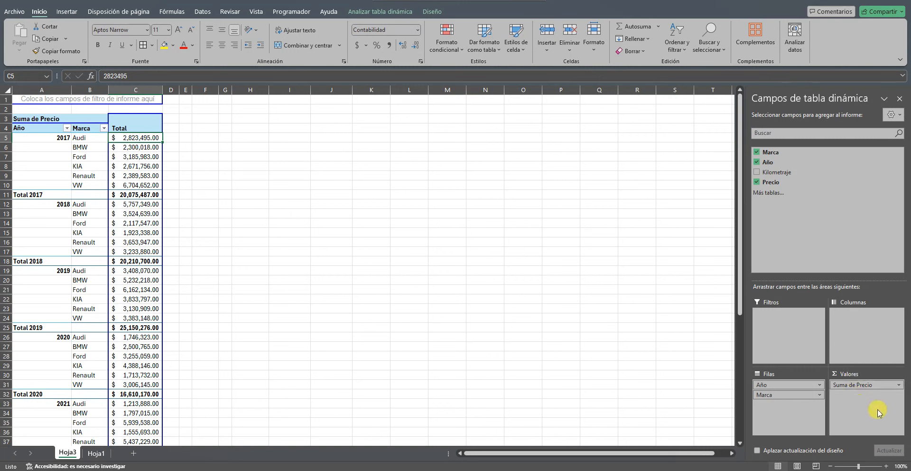
- Change the Precio value field's summary calculation to Recuento
click(871, 385)
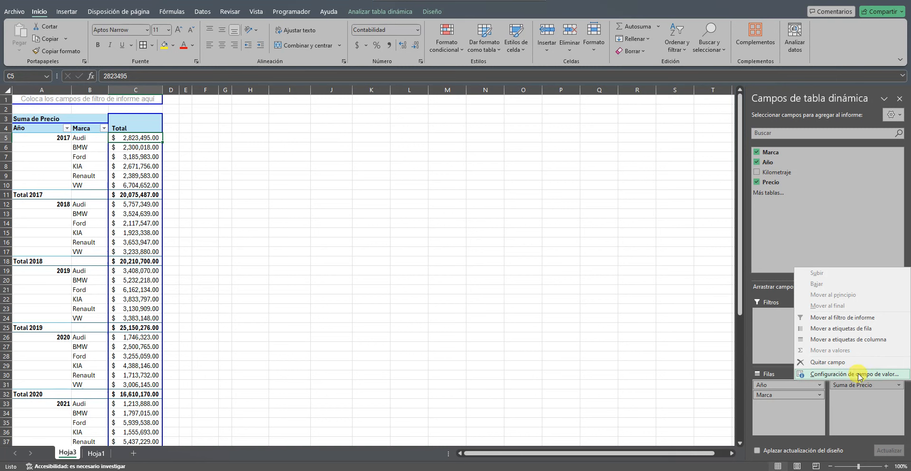
click(860, 374)
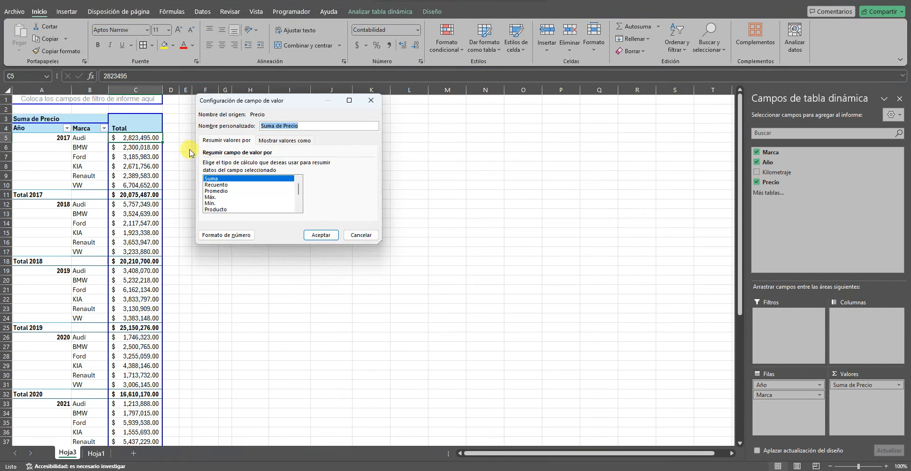
click(216, 185)
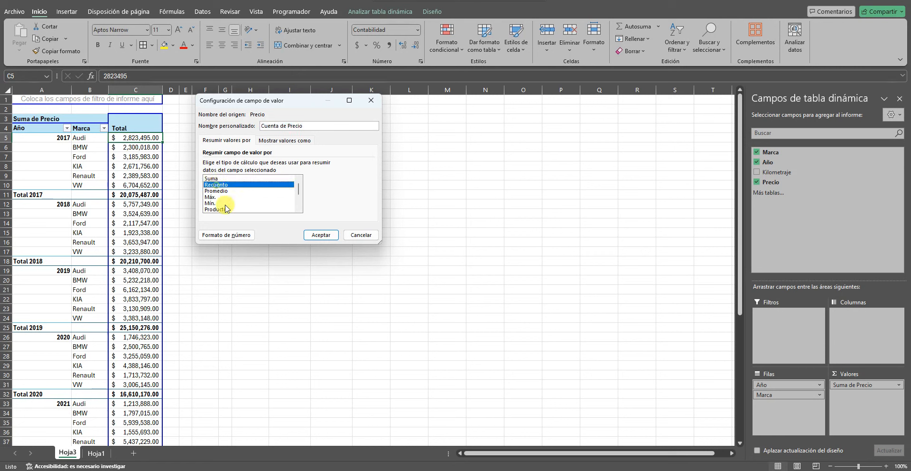
click(322, 235)
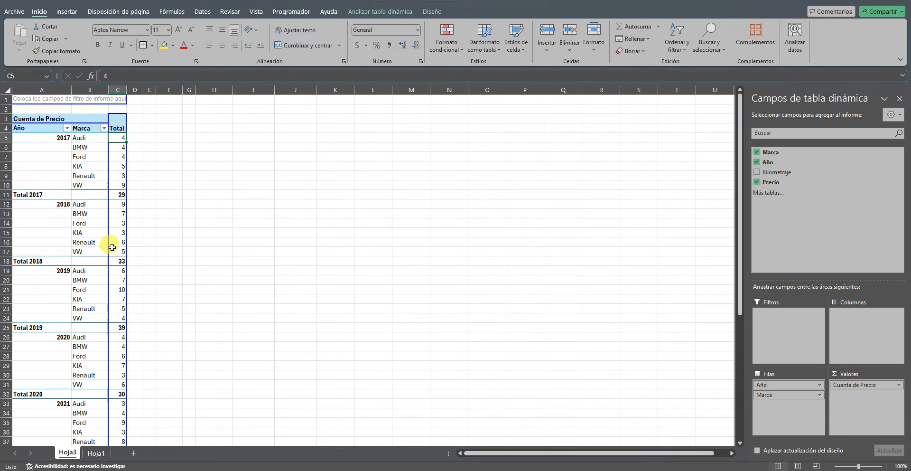
- Set the Precio value field's summary calculation back to Suma
click(871, 384)
click(849, 374)
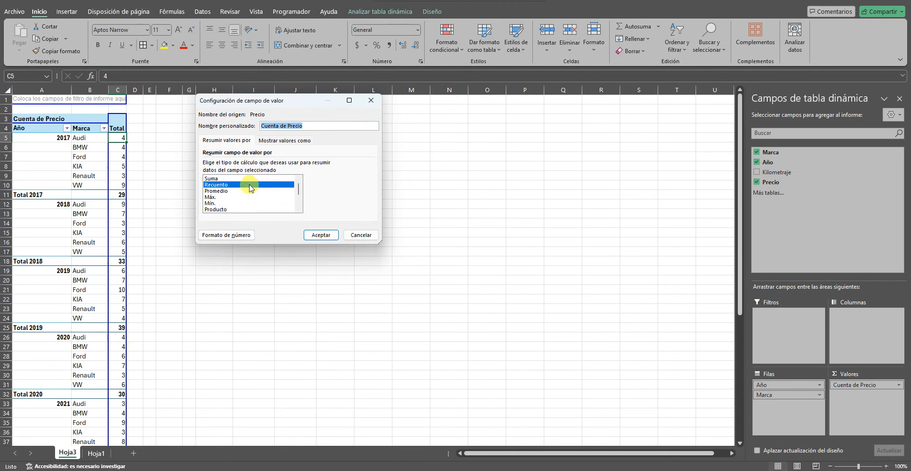
click(228, 178)
click(321, 235)
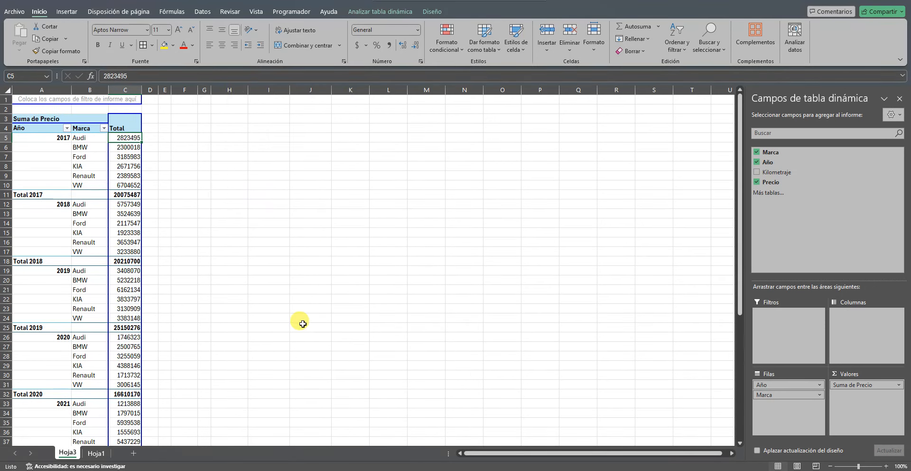
- Reapply the accounting number format to the Precio totals in column C
click(124, 90)
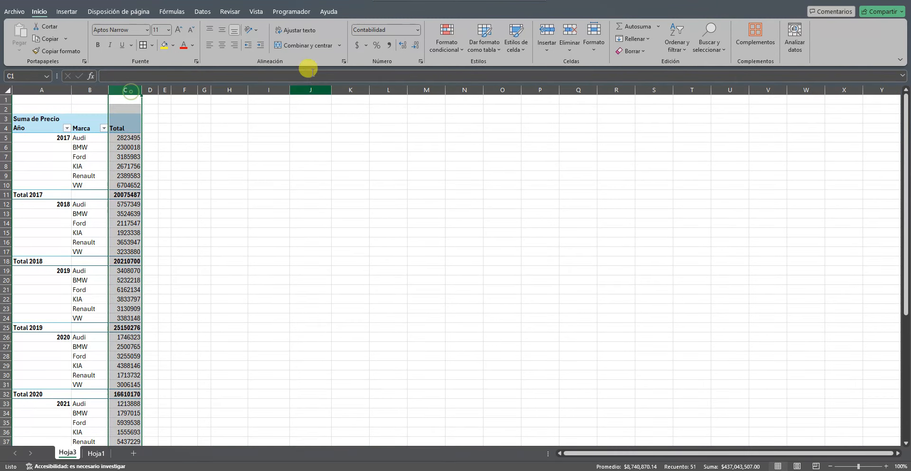
click(359, 46)
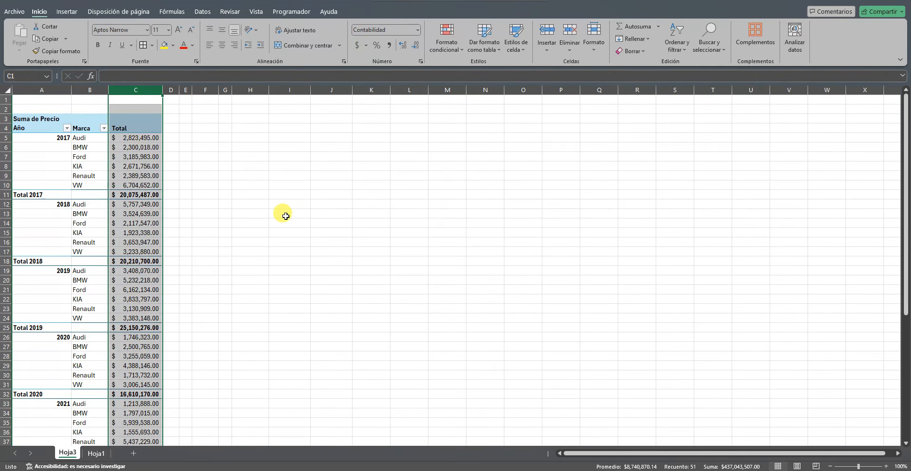
click(143, 166)
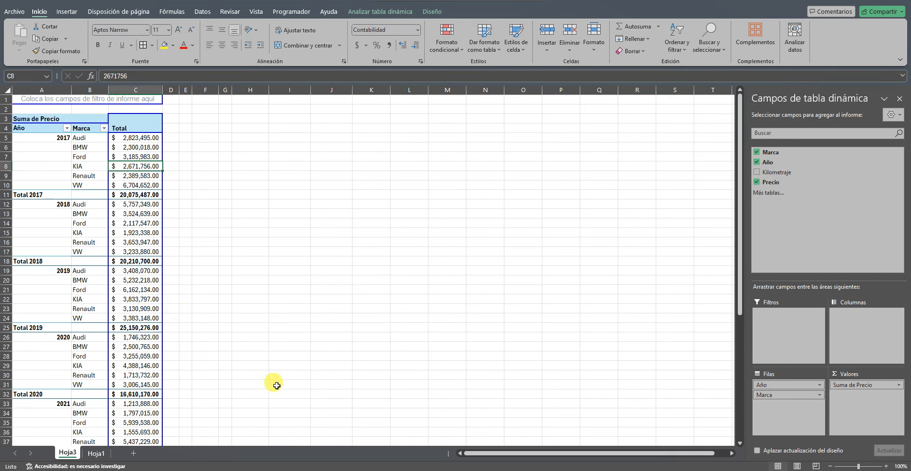
click(41, 195)
click(41, 260)
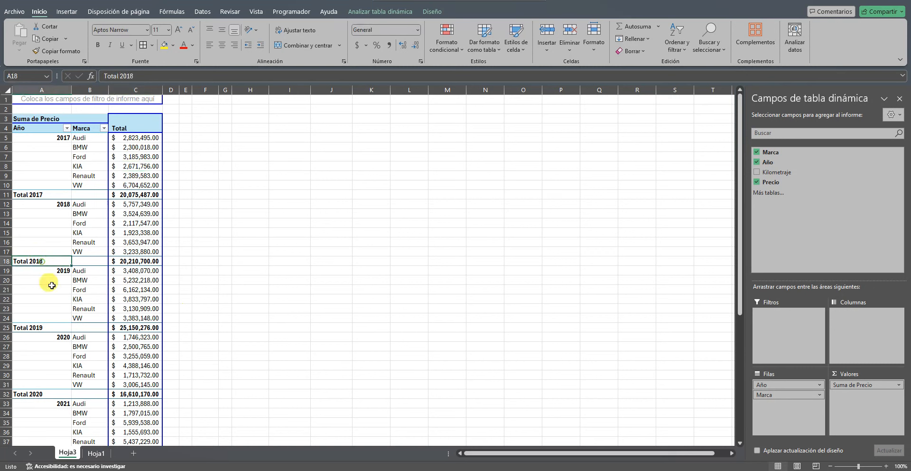
click(54, 330)
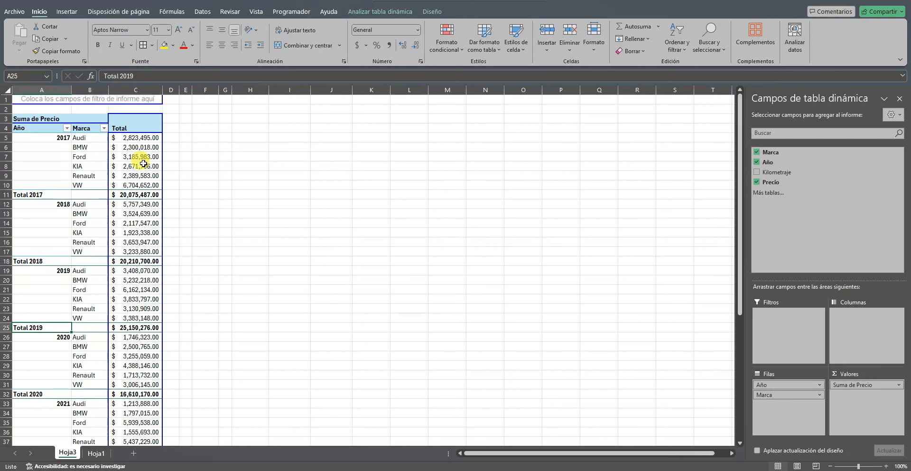
drag(135, 137, 126, 185)
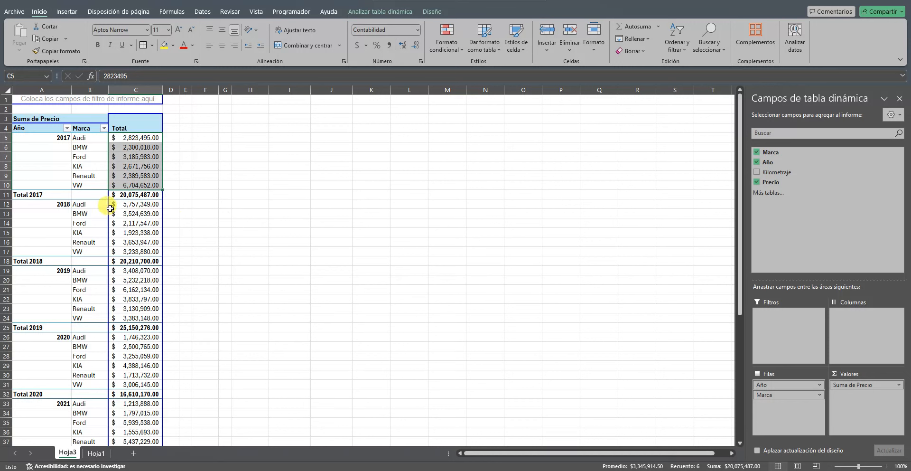
- Turn the Año subtotals off and back on in the PivotTable
click(31, 195)
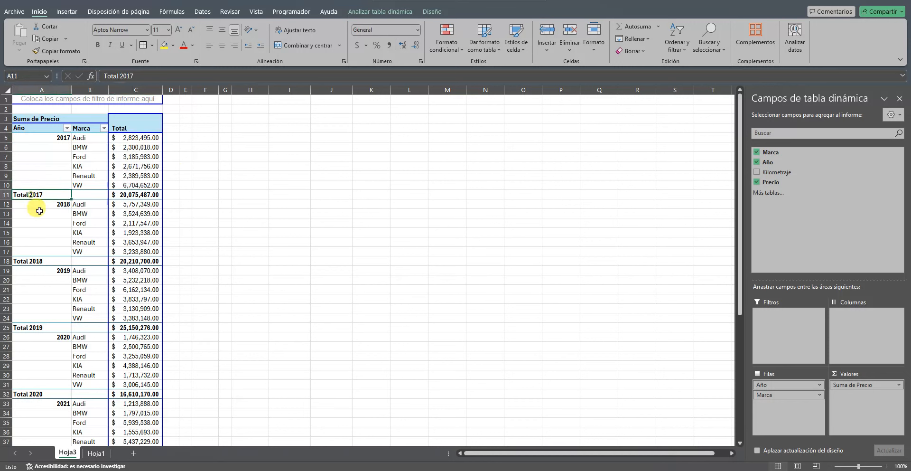
right_click(19, 194)
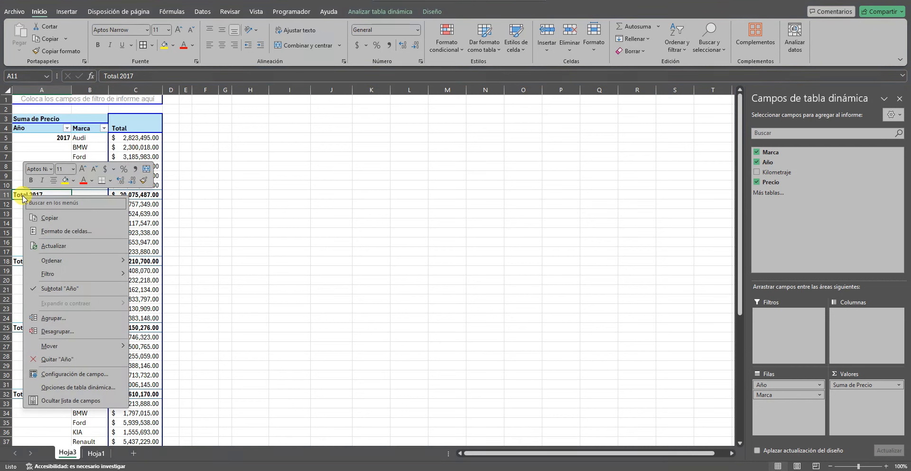
click(53, 289)
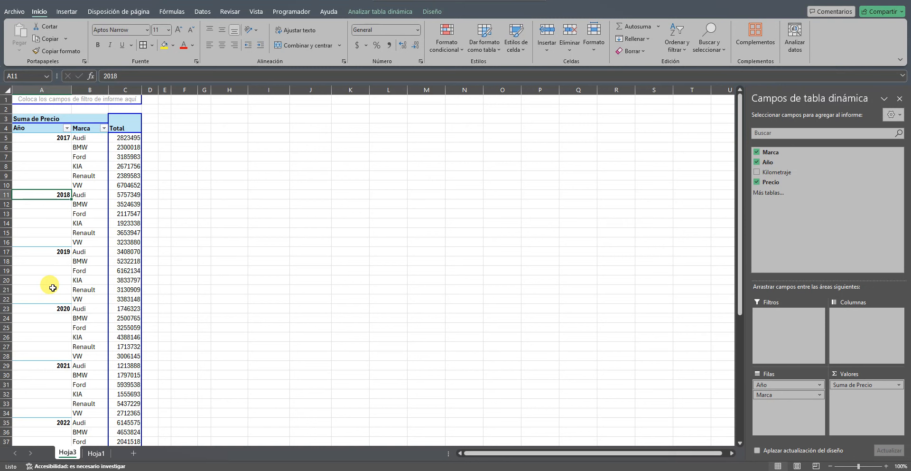
right_click(36, 195)
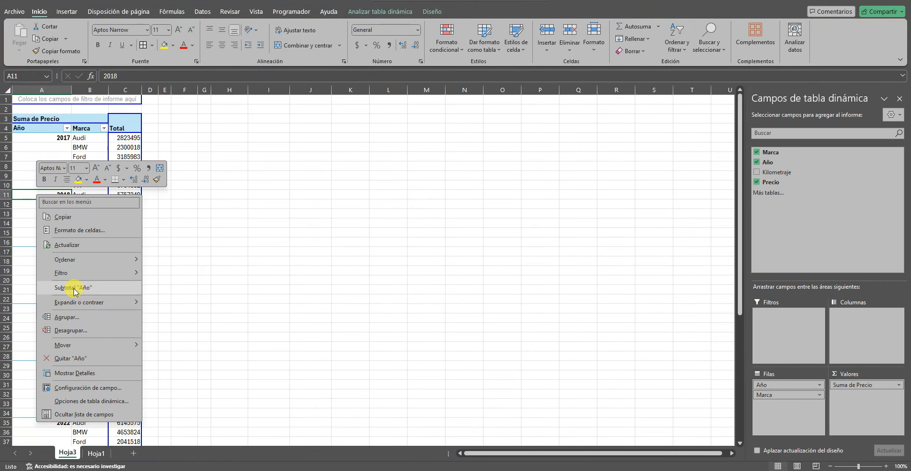
click(71, 287)
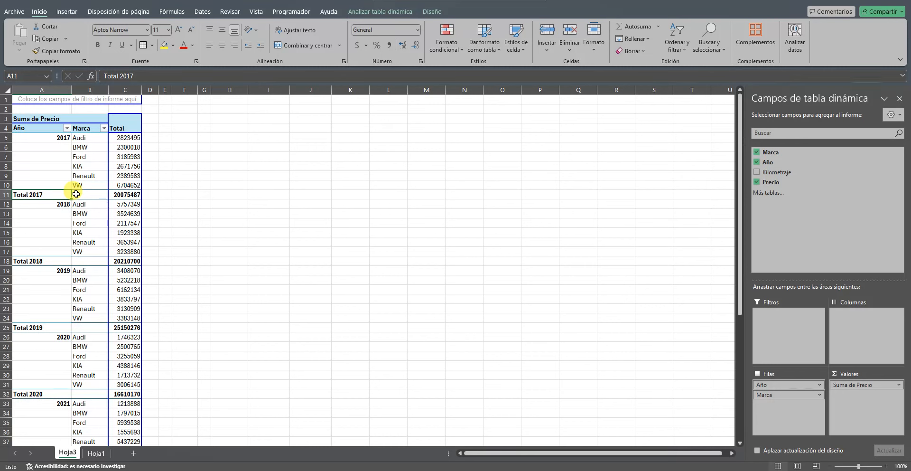
- Move the Año field from the row labels to the PivotTable's column area, leaving Marca in the rows
scroll(116, 322, down, 10)
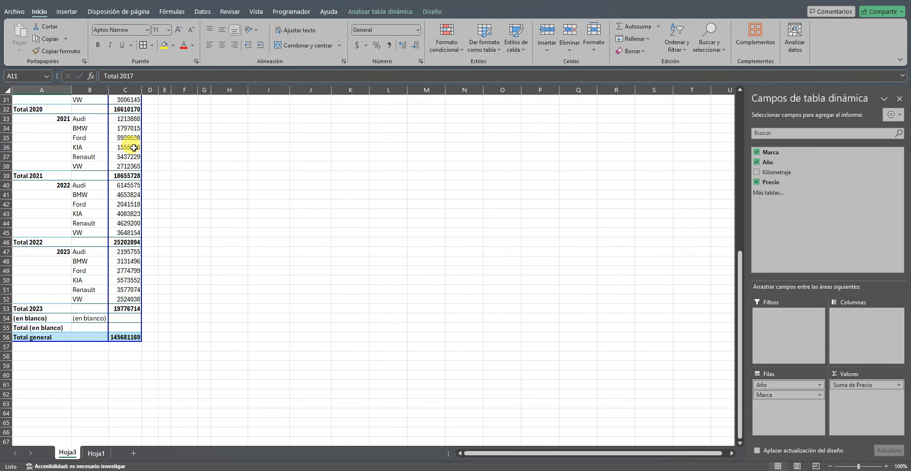
scroll(121, 341, up, 10)
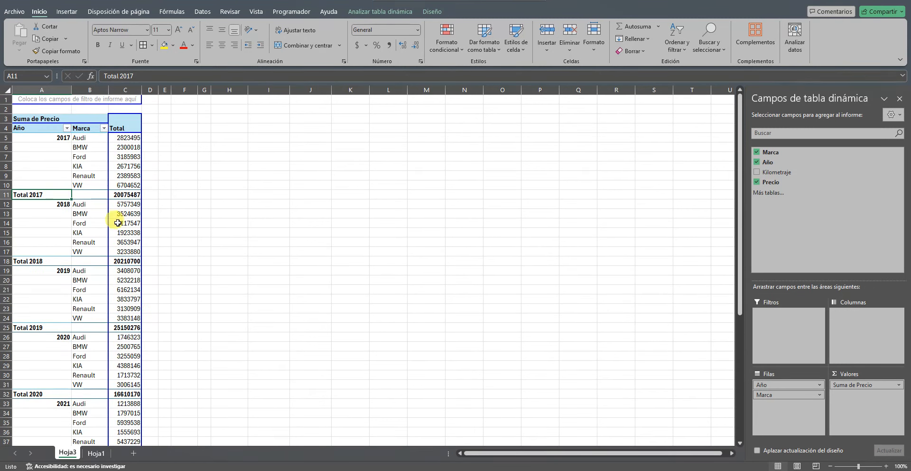
drag(44, 131, 123, 127)
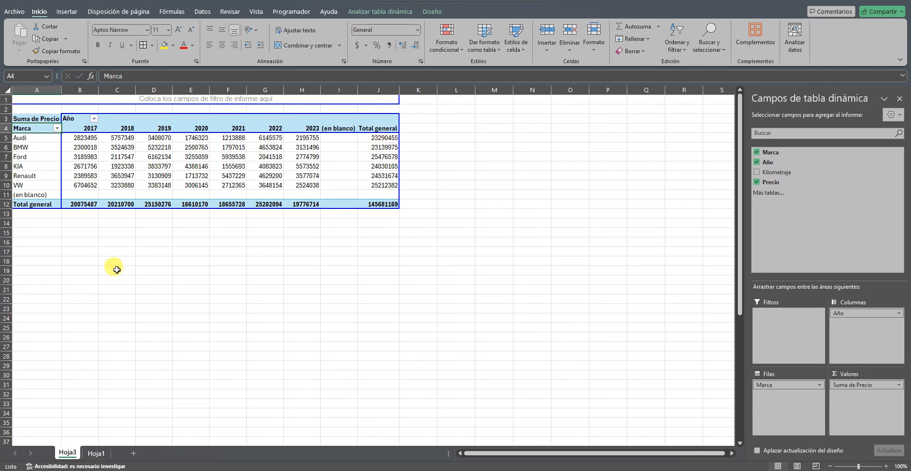
- Remove both the row and the column grand totals from the PivotTable
right_click(40, 204)
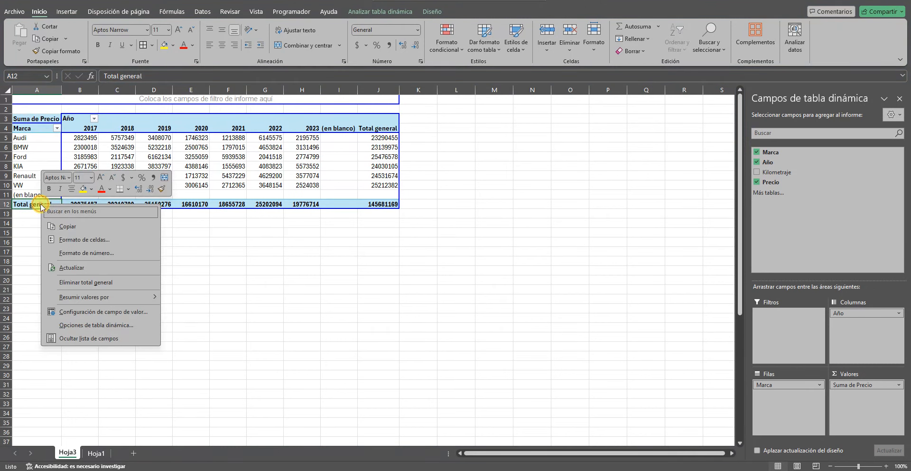
click(98, 285)
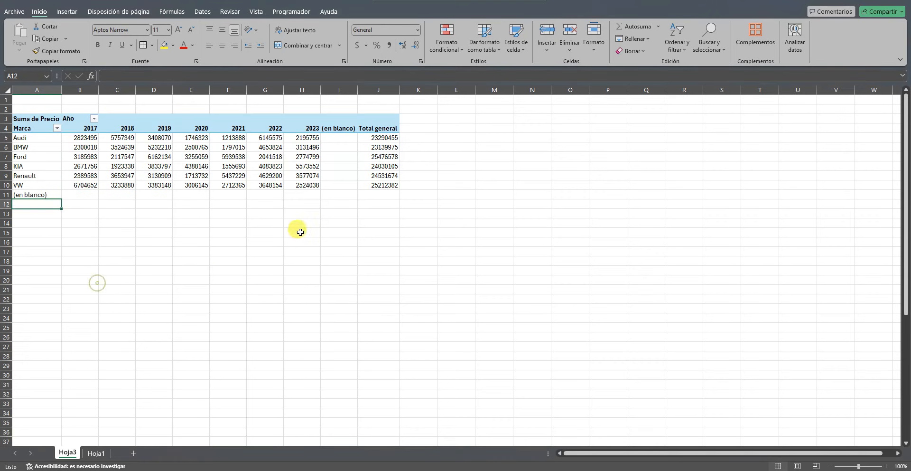
click(378, 129)
right_click(378, 129)
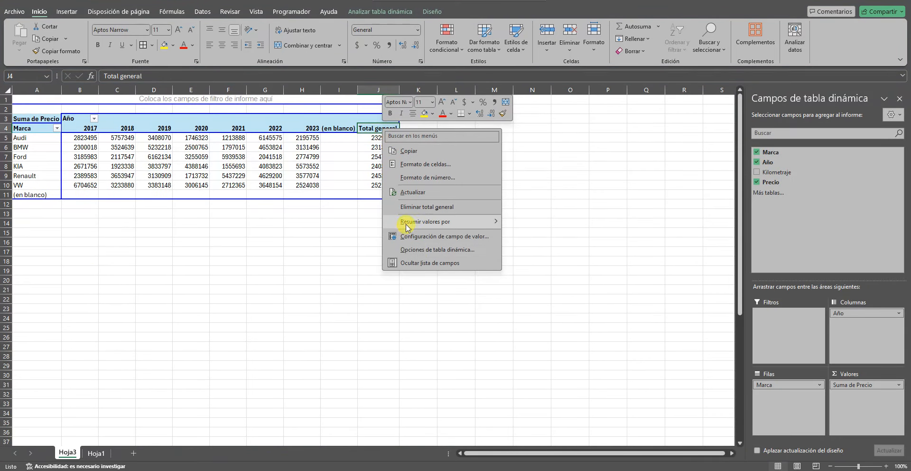
click(406, 205)
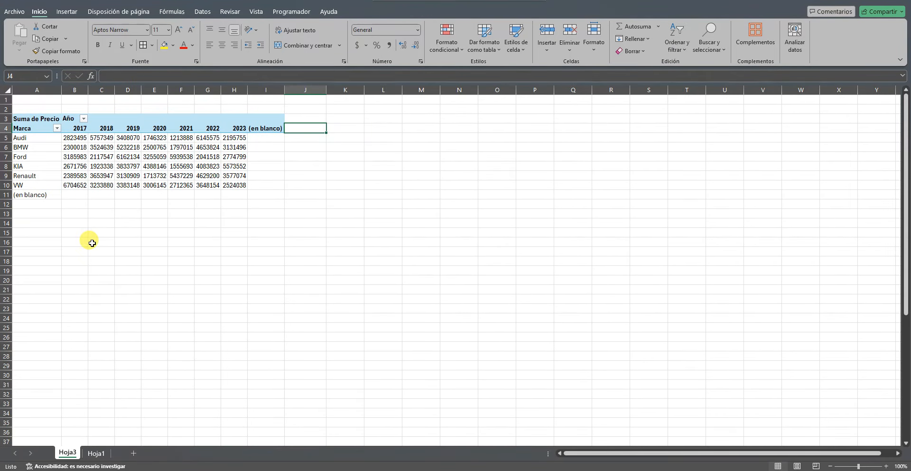
- Show both the row and the column grand totals in the PivotTable again
right_click(44, 139)
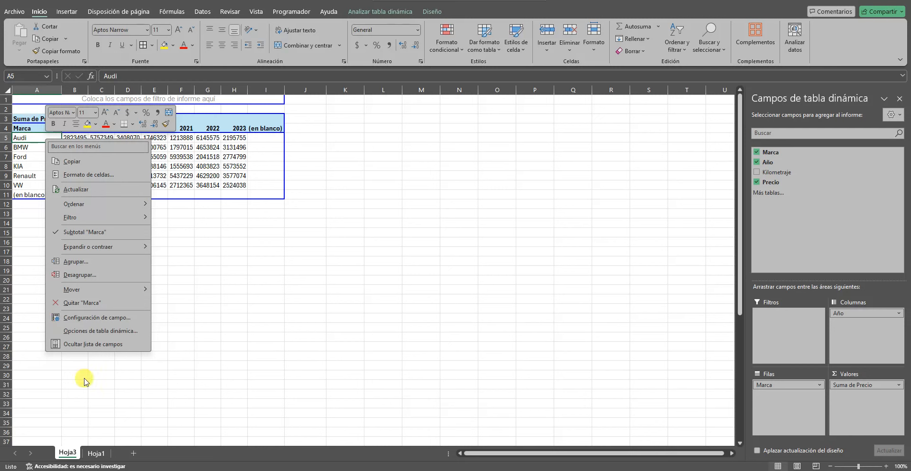
click(104, 334)
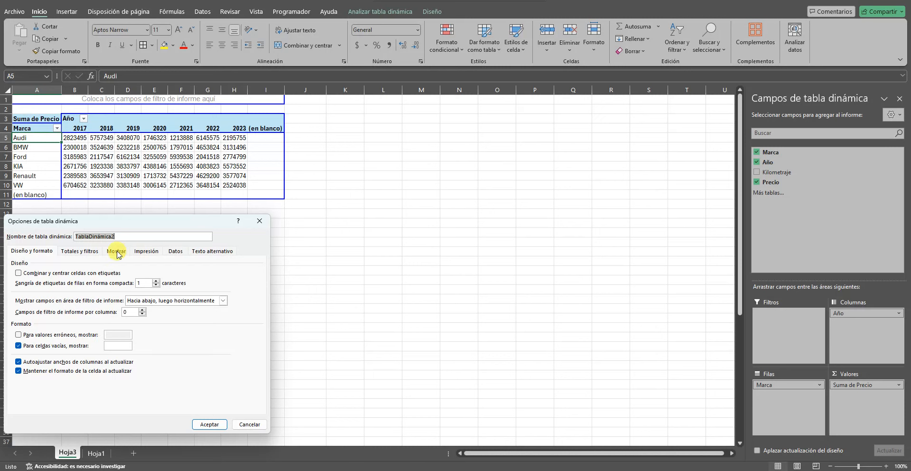
click(80, 251)
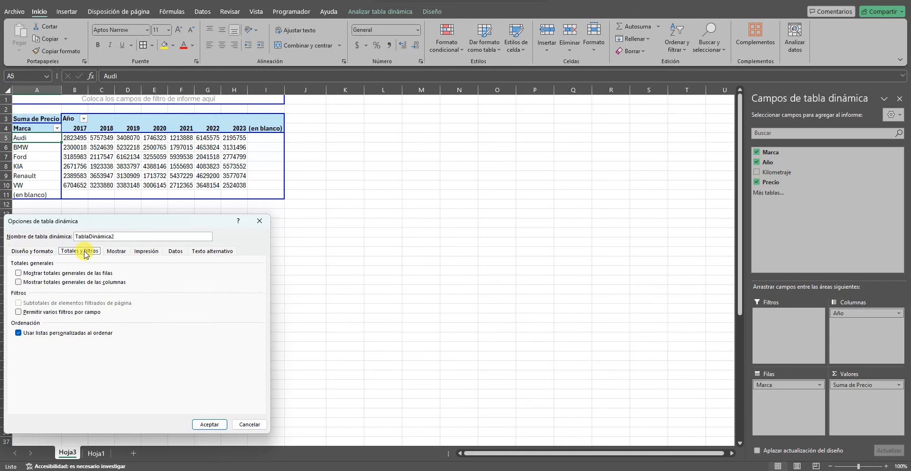
click(18, 273)
click(18, 282)
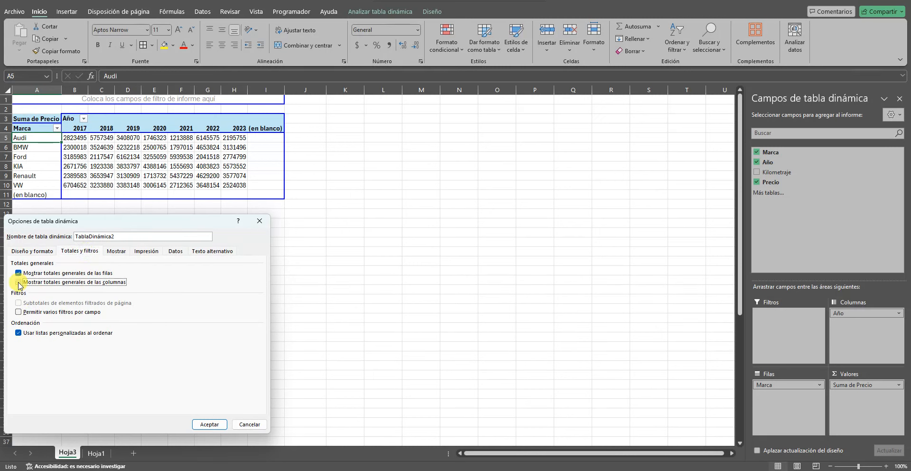
click(205, 424)
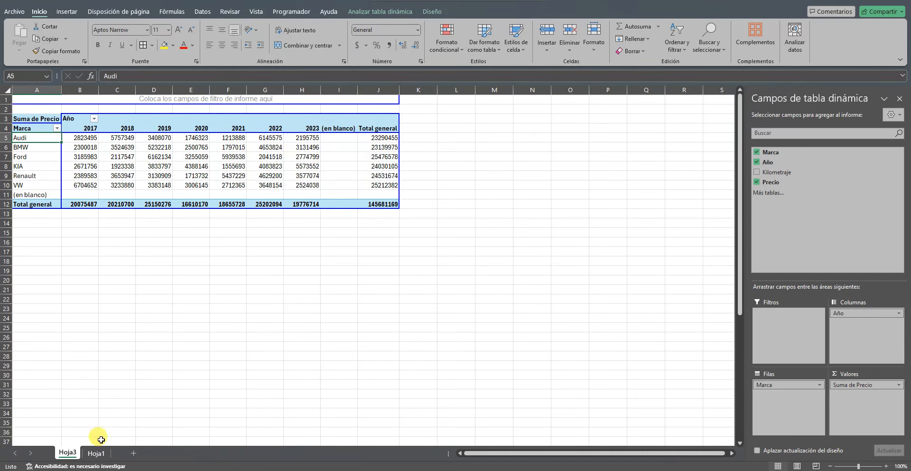
- Check the source list on Hoja1, then filter the (en blanco) item out of Marca in the PivotTable
click(95, 453)
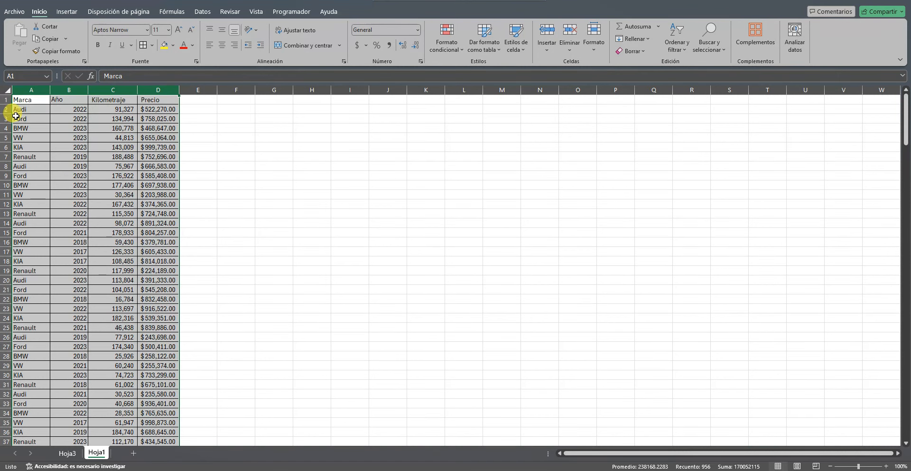
click(68, 453)
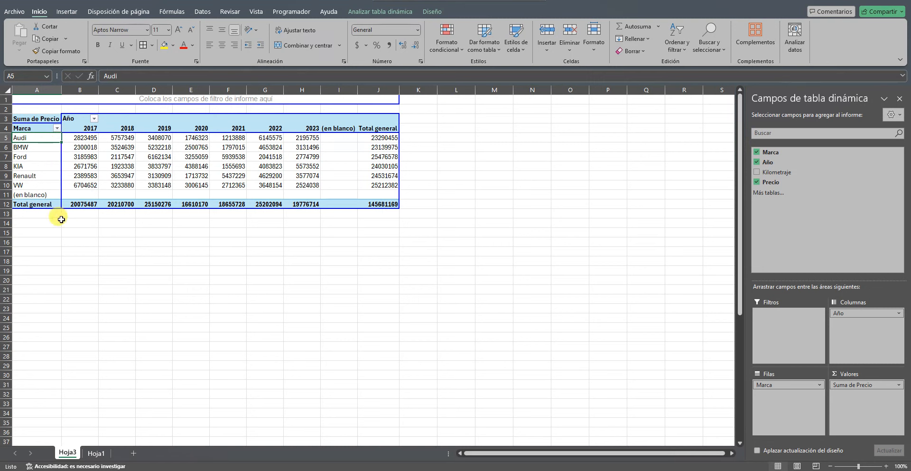
click(57, 128)
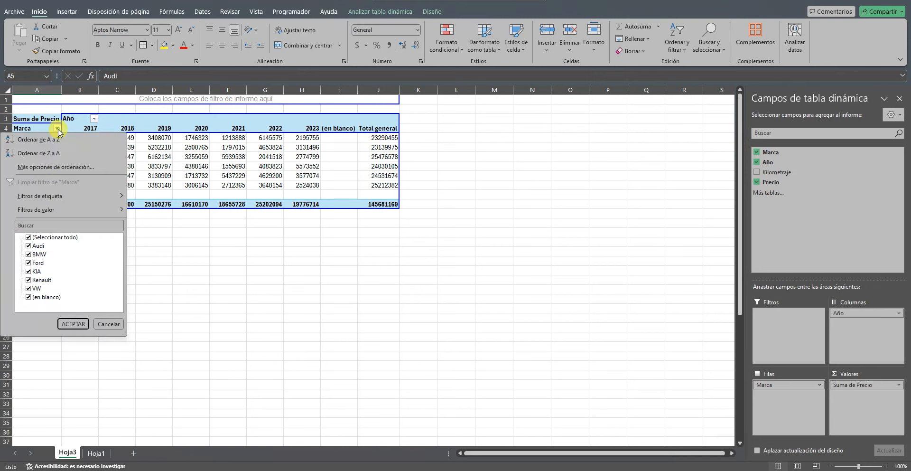
click(28, 297)
click(73, 323)
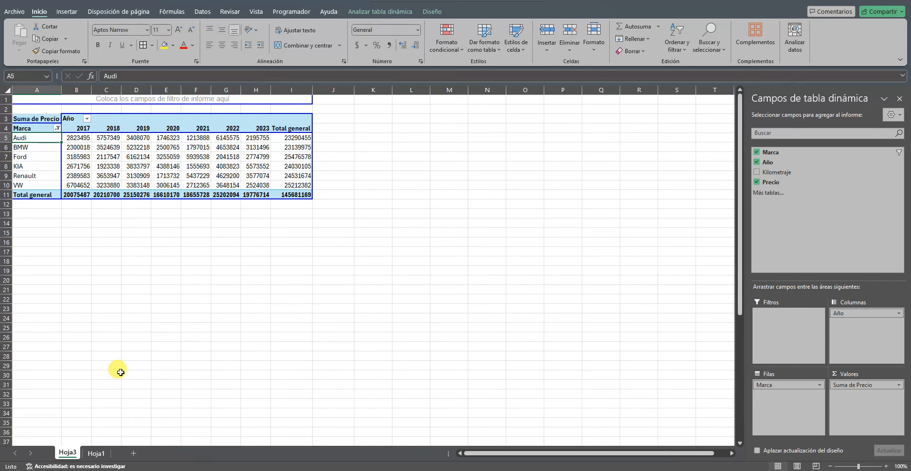
- Filter the Año columns to exclude 2017, 2019 and 2021
click(87, 119)
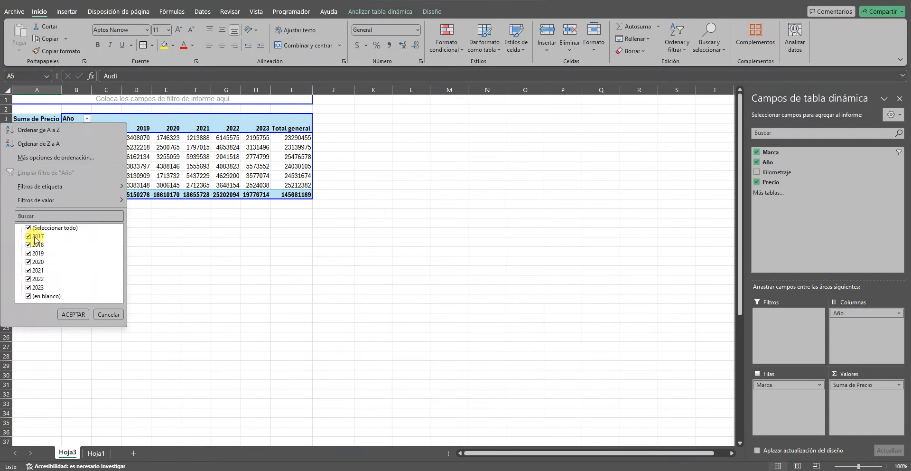
click(28, 236)
click(28, 253)
click(28, 270)
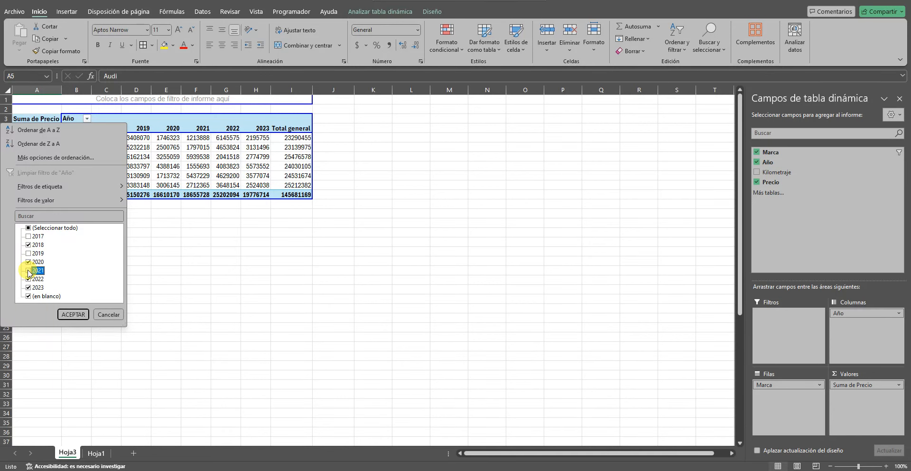
click(72, 314)
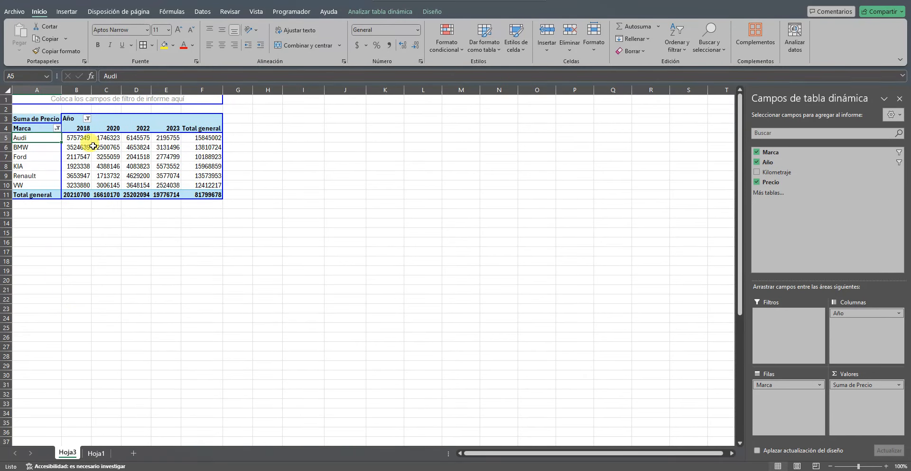
- Reselect all items in the Año filter
click(87, 119)
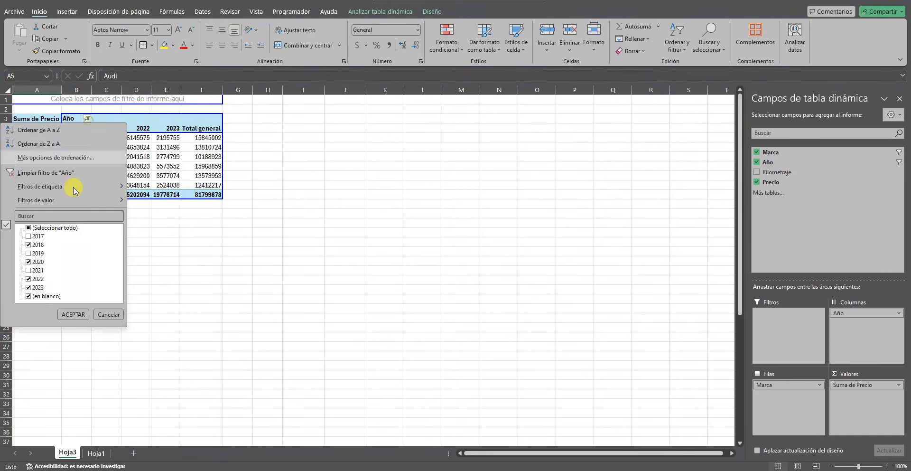
click(28, 228)
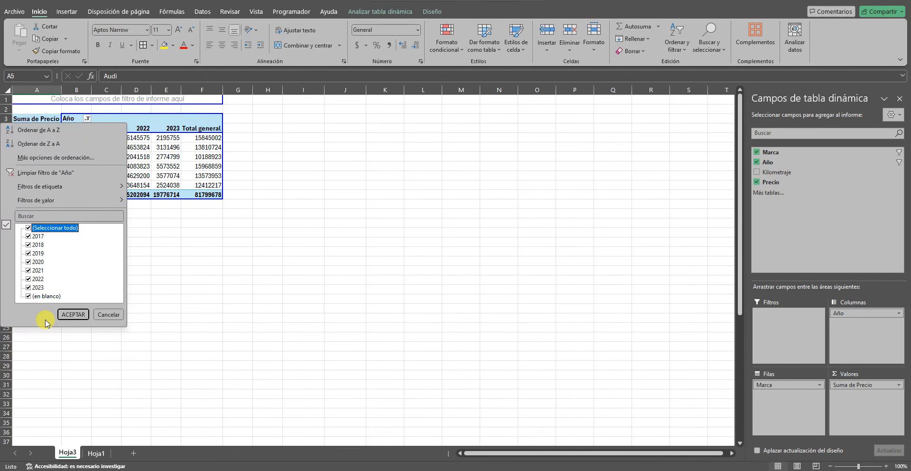
click(72, 314)
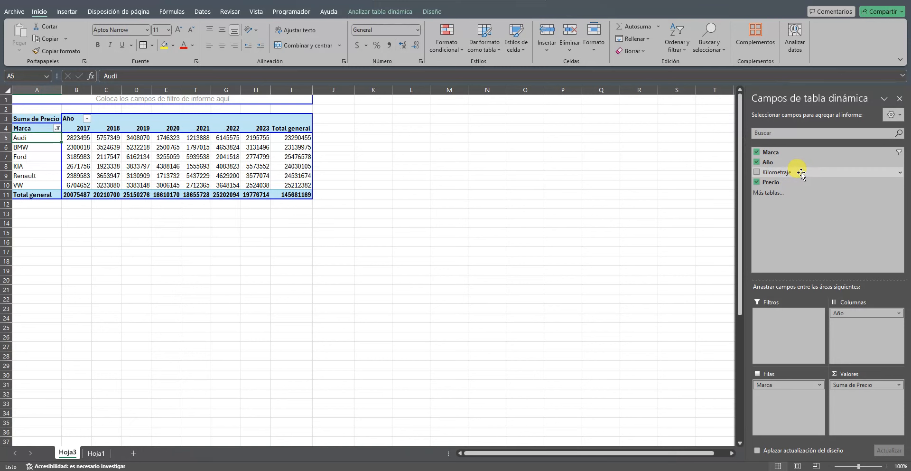
- Add Kilometraje as a report filter and exclude its values 5145, 5233, 5266, 5823 and 6350
drag(800, 172, 785, 326)
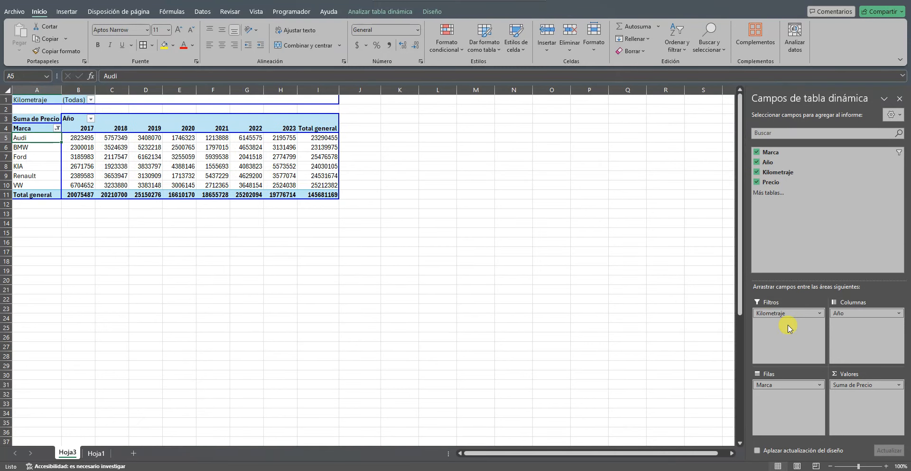
click(91, 99)
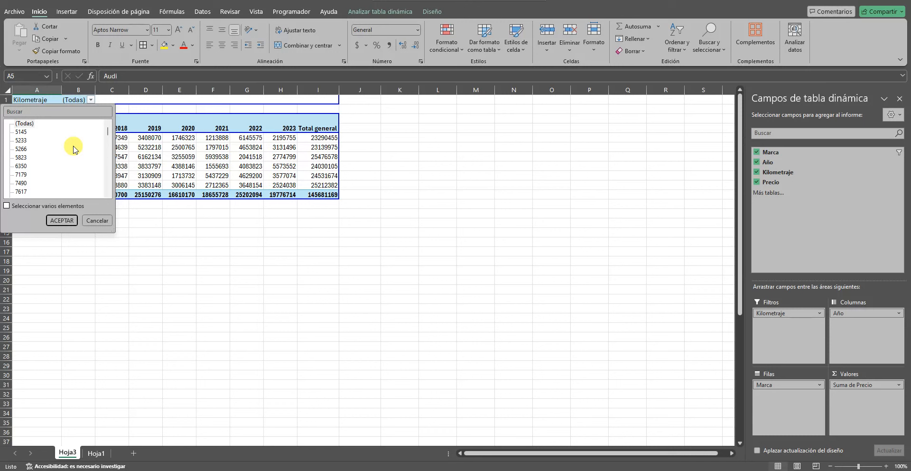
click(7, 205)
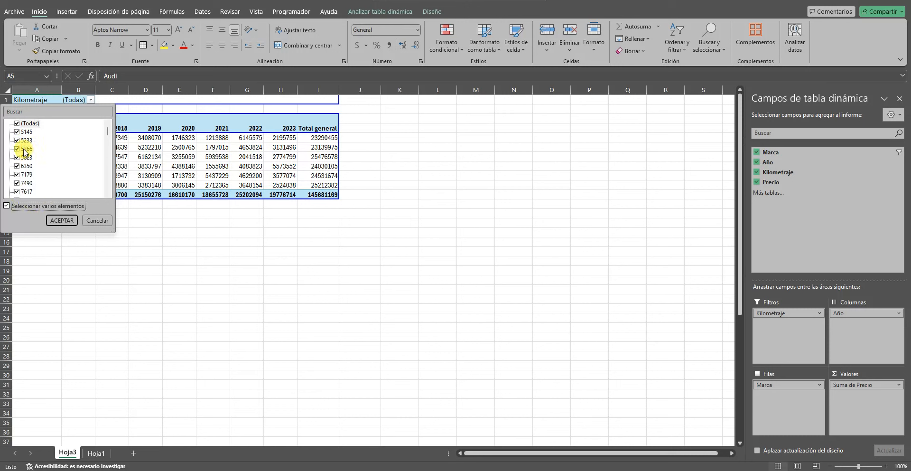
click(17, 131)
click(17, 148)
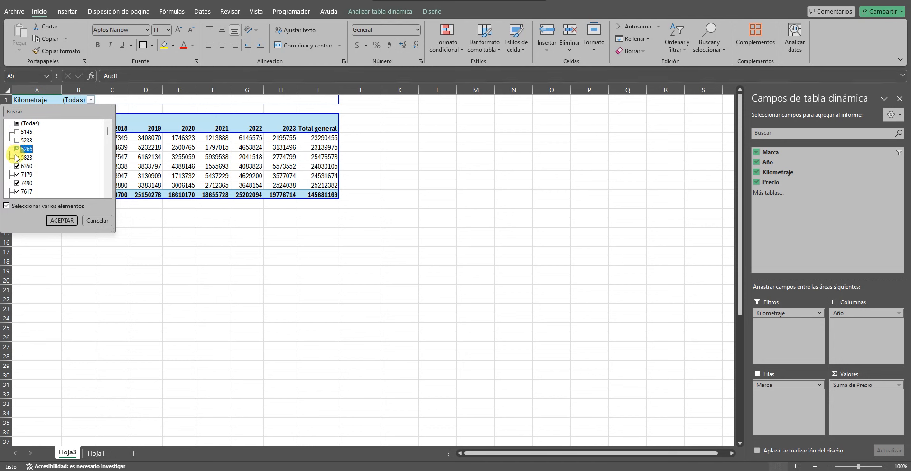
click(17, 157)
click(17, 166)
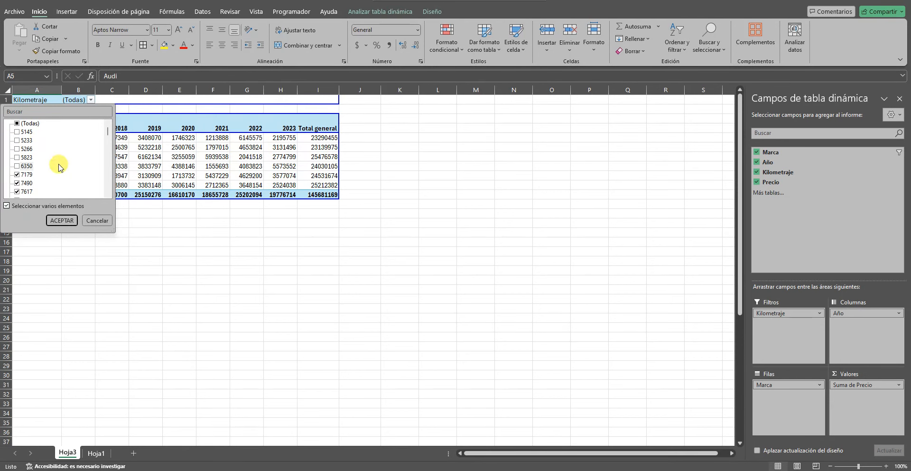
click(62, 221)
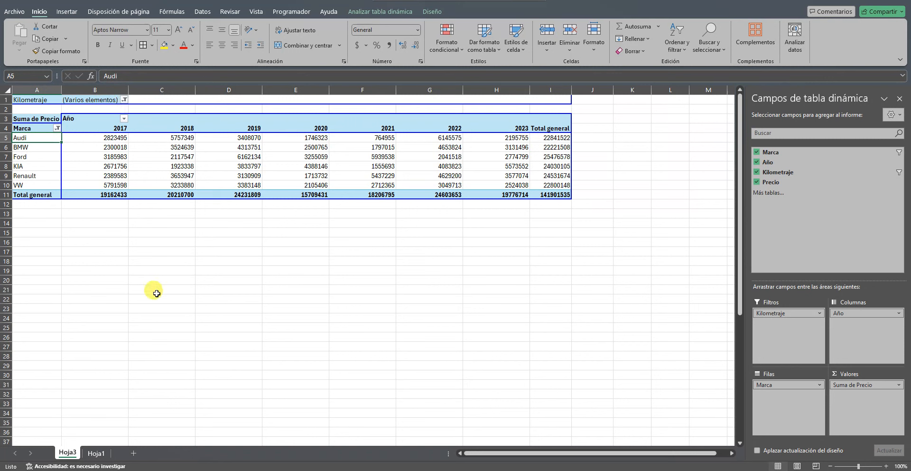
- Reset the Kilometraje report filter to (Todas) and remove the field from the PivotTable
click(124, 99)
click(29, 123)
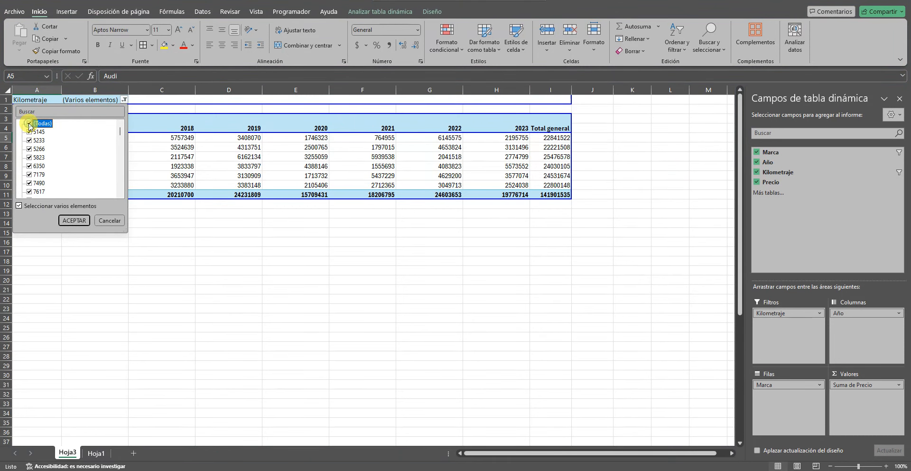
click(74, 220)
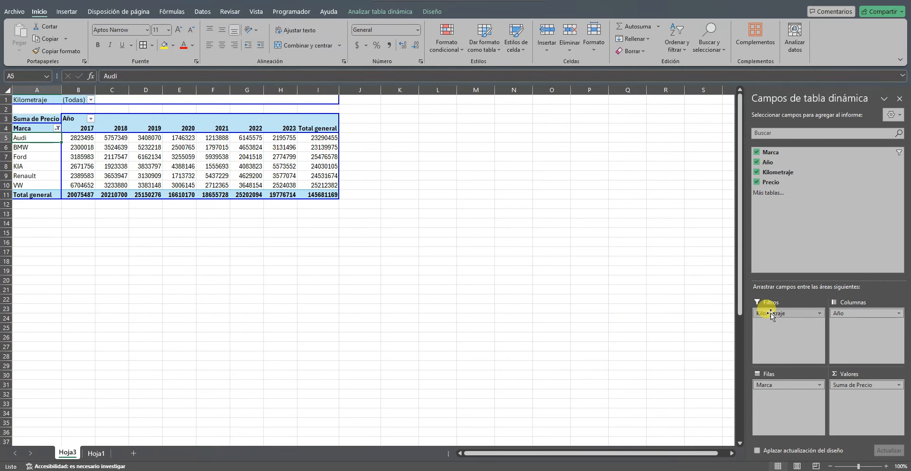
drag(772, 313, 769, 229)
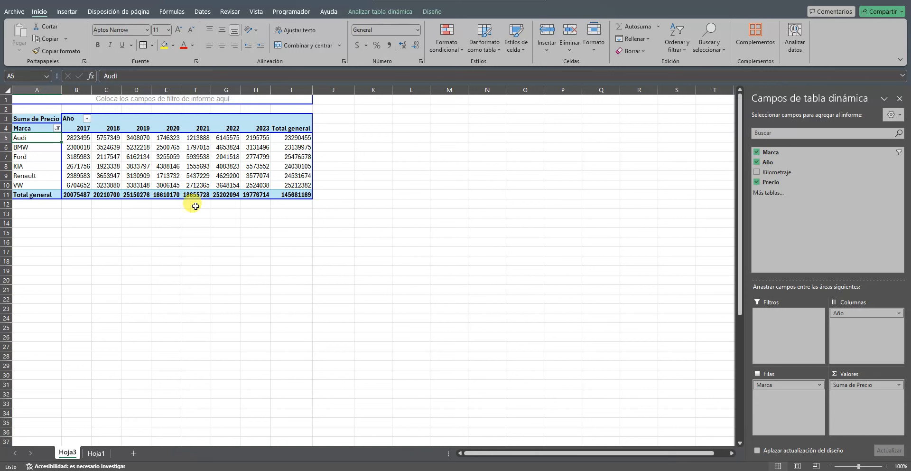
- Insert a clustered column (Columnas agrupadas) PivotChart based on the PivotTable
click(139, 155)
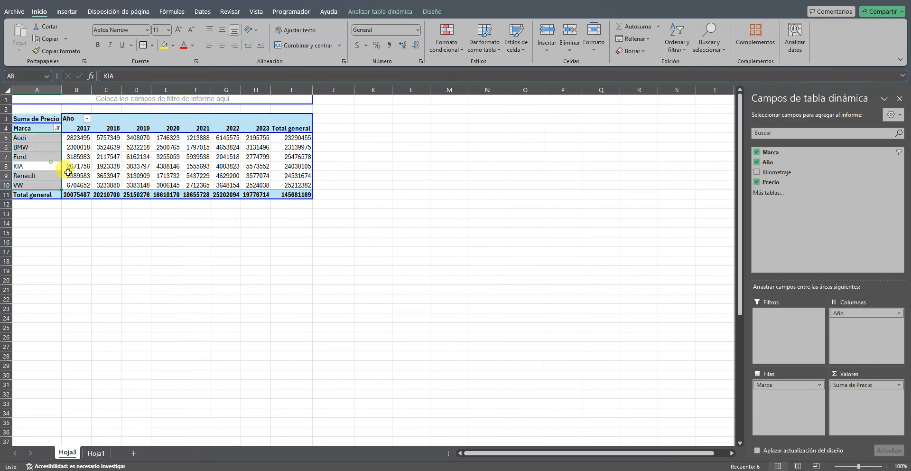
click(214, 159)
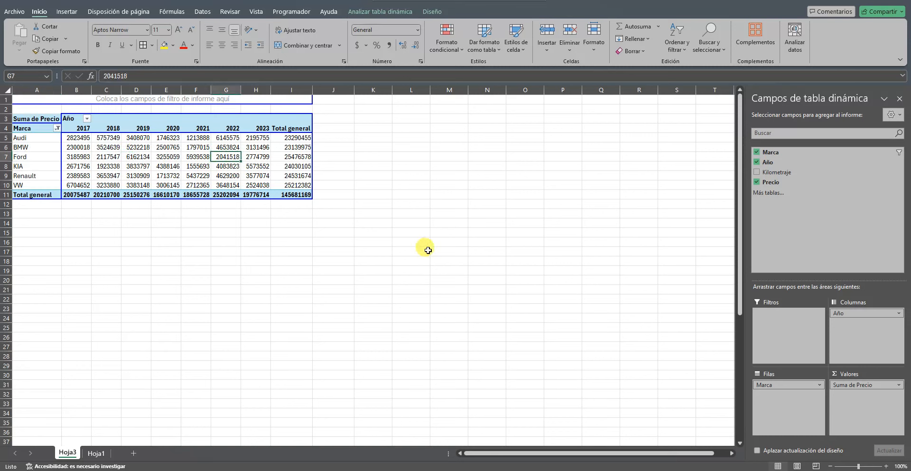
click(372, 14)
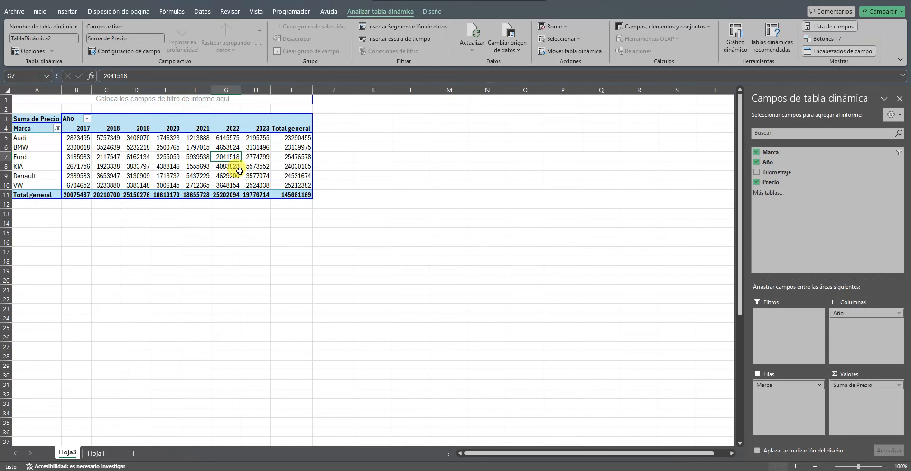
click(735, 38)
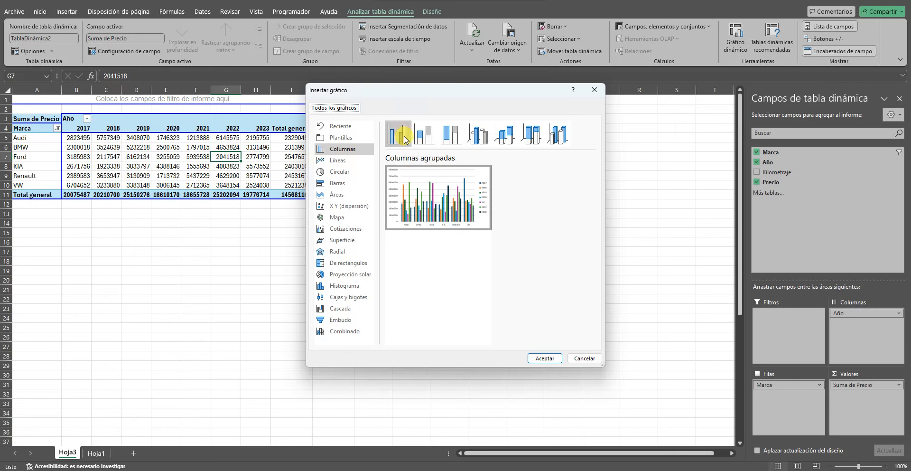
click(539, 358)
- Place the PivotChart beside the PivotTable and enlarge it to about 5.35 inches high by 7.2 inches wide
drag(412, 213, 512, 142)
drag(585, 273, 683, 378)
drag(430, 148, 411, 125)
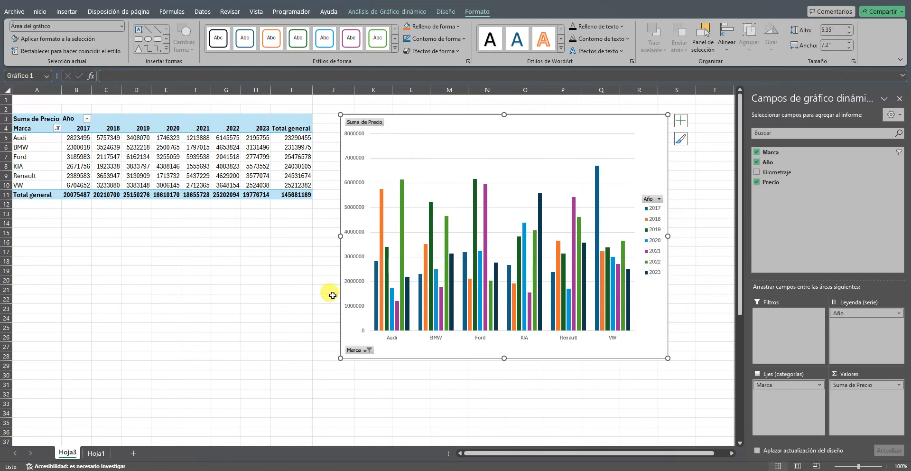
- Filter BMW and Ford out of Marca in the PivotTable and its chart
click(57, 128)
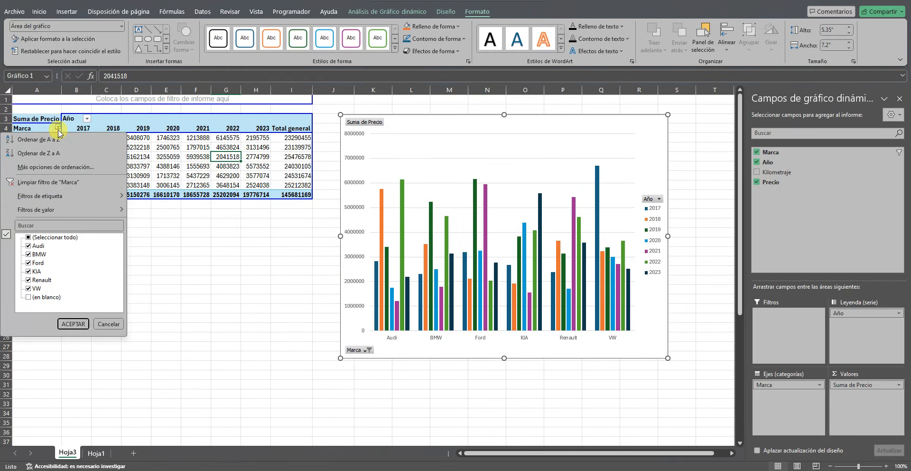
click(30, 255)
click(28, 263)
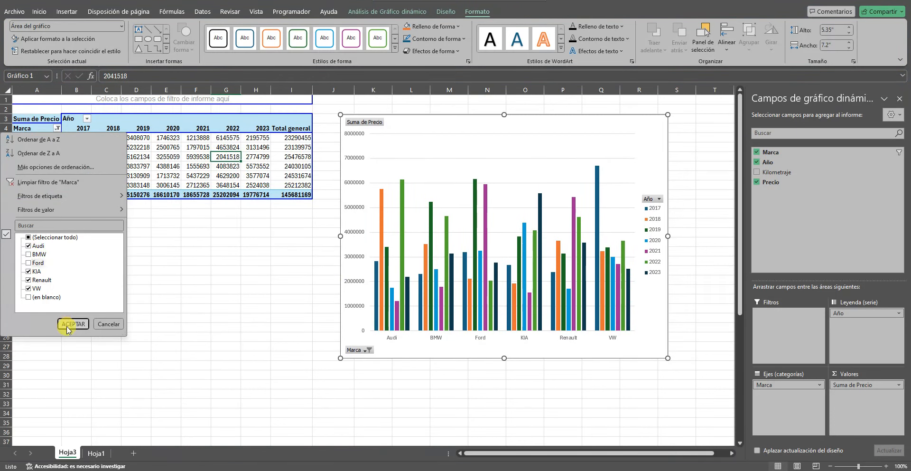
click(63, 322)
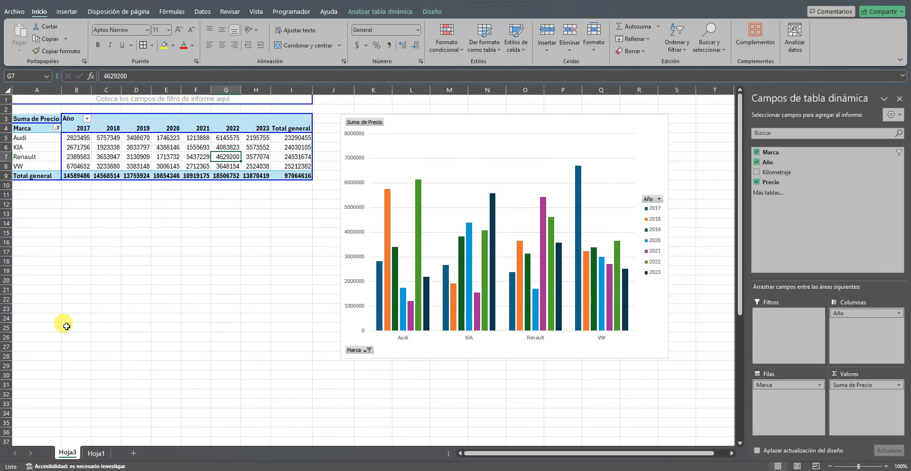
- Show all Marca items again in the PivotTable and chart, except (en blanco)
click(57, 128)
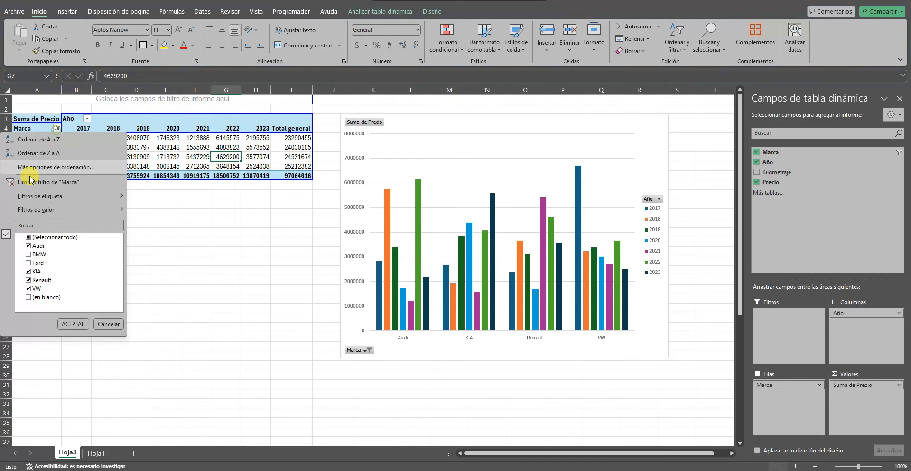
click(28, 237)
click(28, 297)
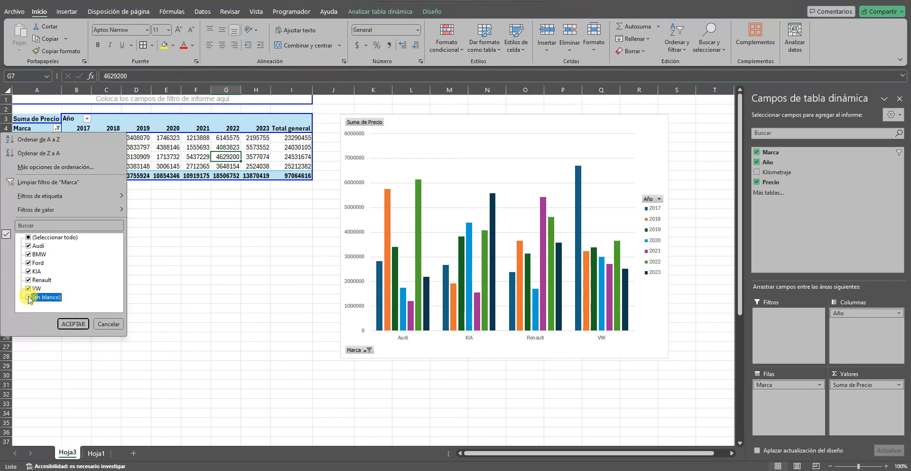
click(66, 324)
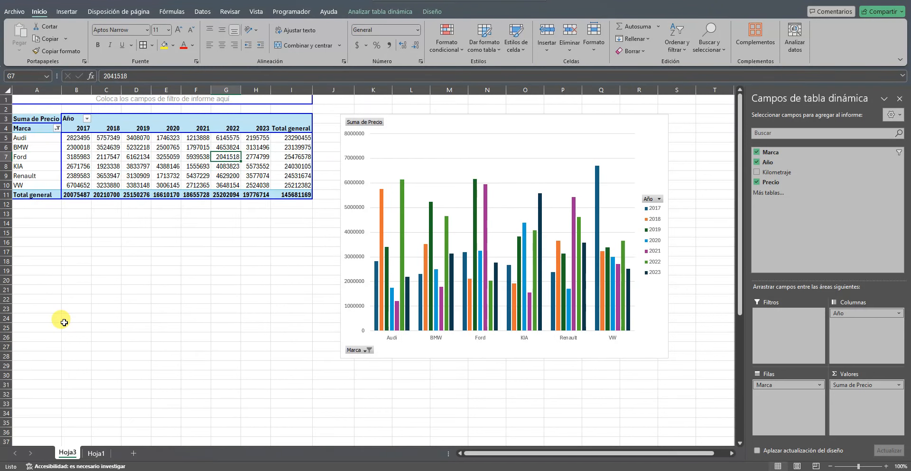
- Move Año into the PivotTable rows ahead of Marca, and reposition the PivotChart close beside the table and widen it to about column Q
click(74, 119)
drag(74, 118, 34, 135)
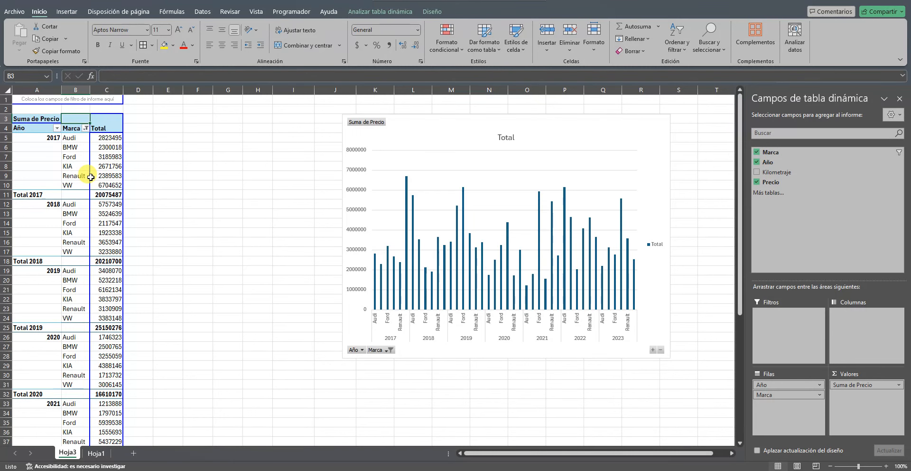
drag(412, 135, 231, 120)
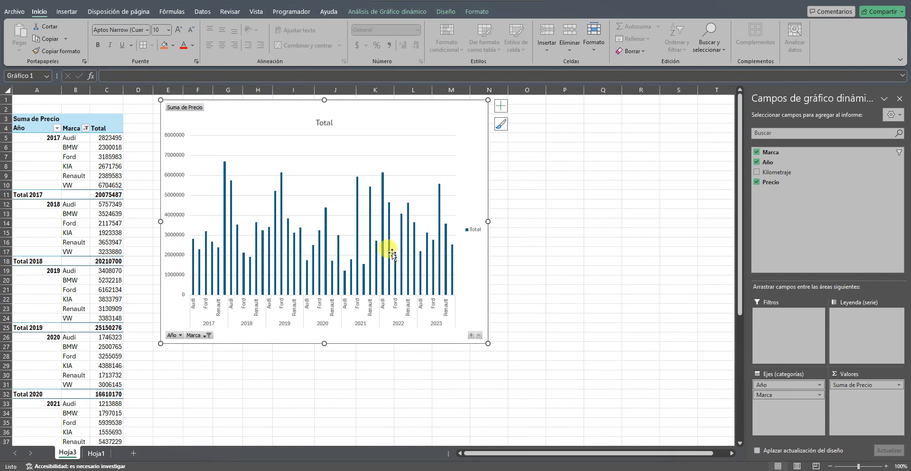
drag(489, 221, 624, 221)
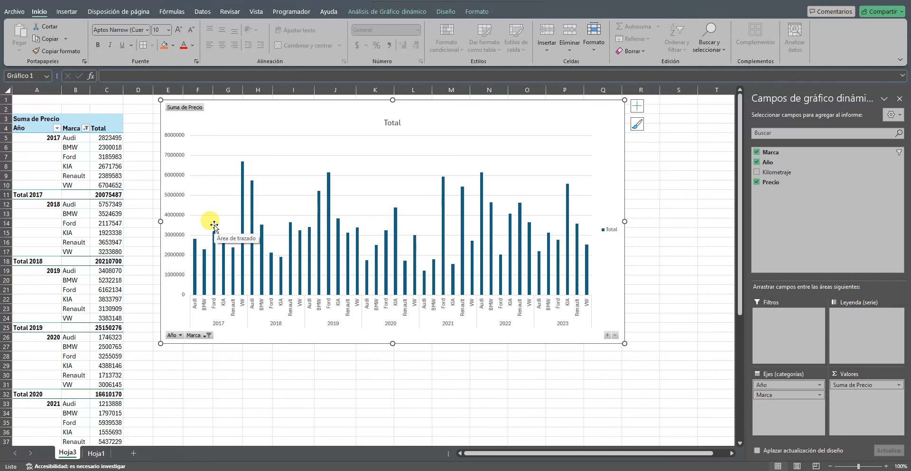
- Reorder the PivotTable rows so Marca comes before Año, and shift the PivotChart down to start around row 4
click(72, 128)
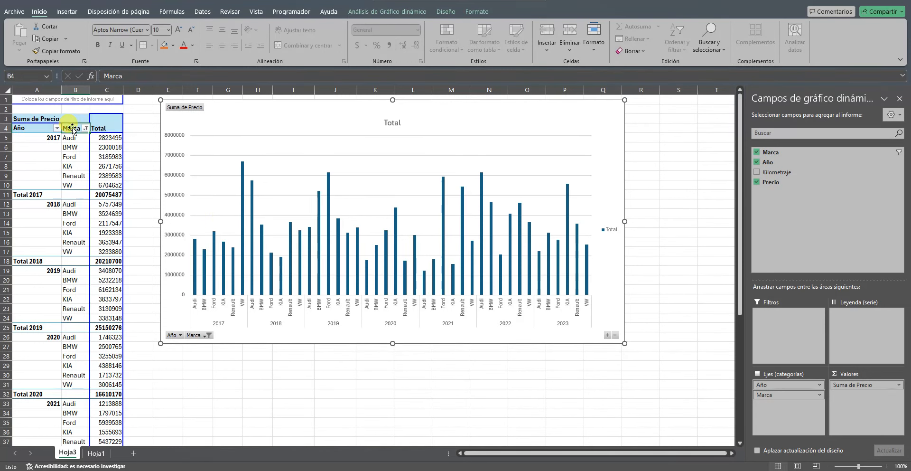
drag(72, 128, 36, 128)
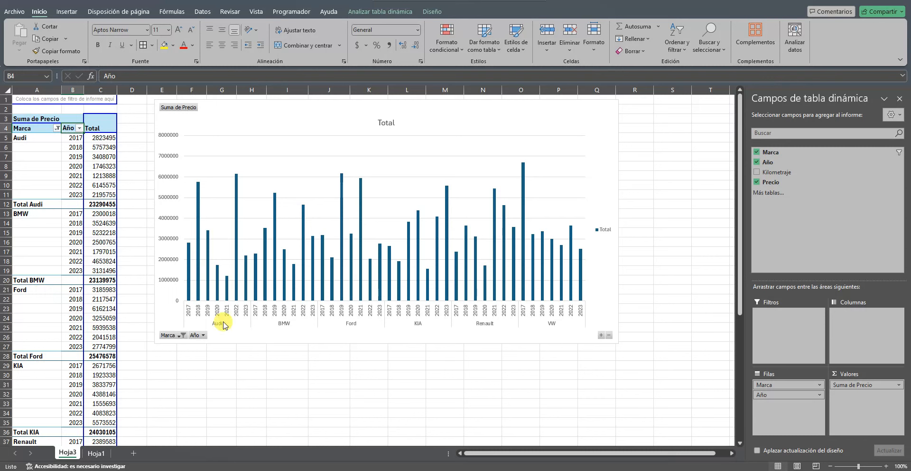
drag(518, 119, 519, 149)
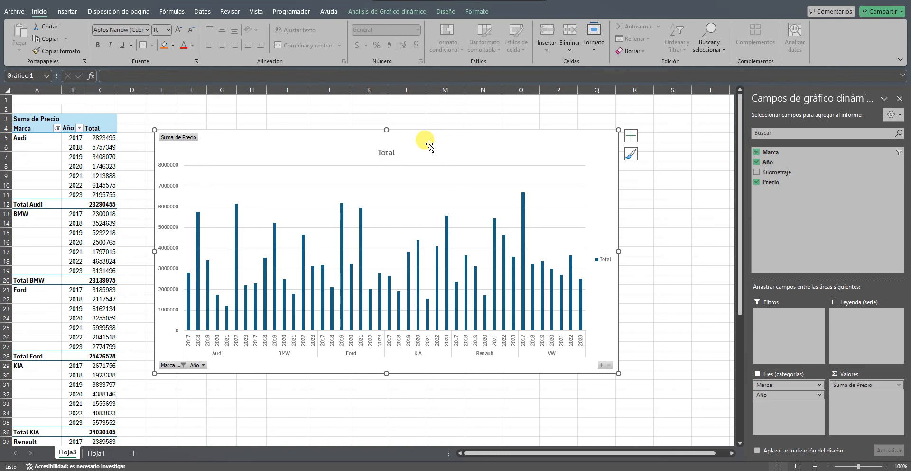
- Apply the light chart style with gradient columns fading toward the base and a bold uppercase title to the PivotChart
click(401, 13)
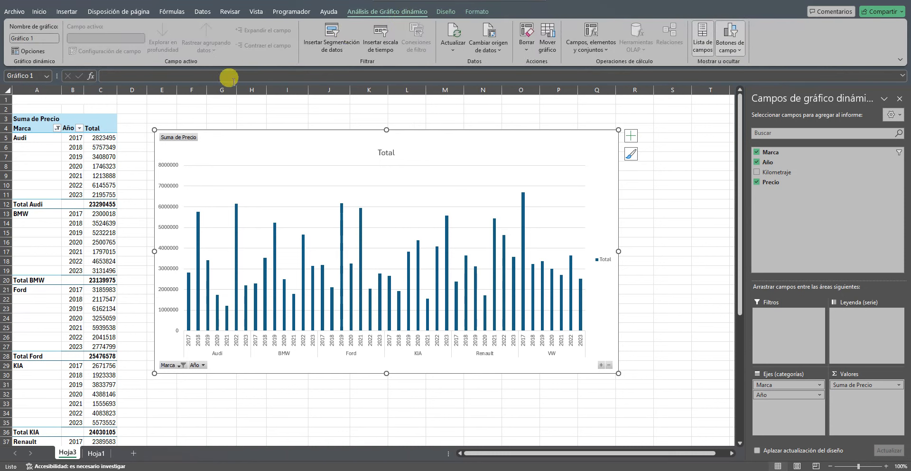
click(446, 11)
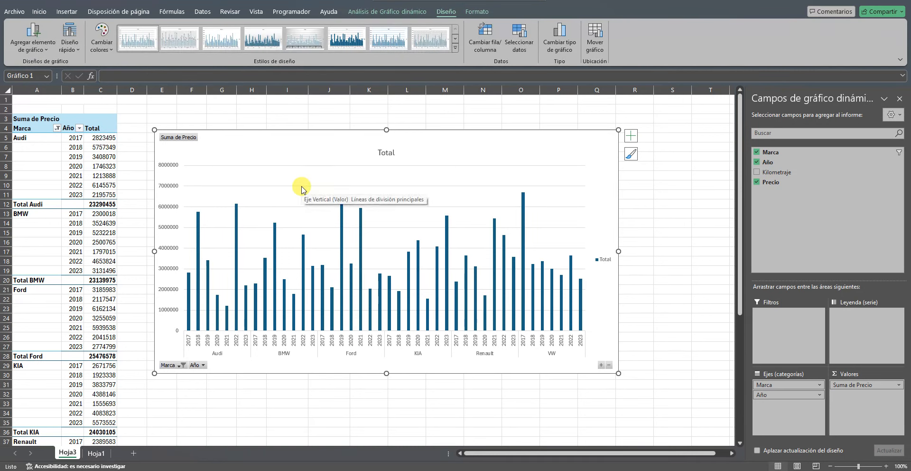
click(454, 47)
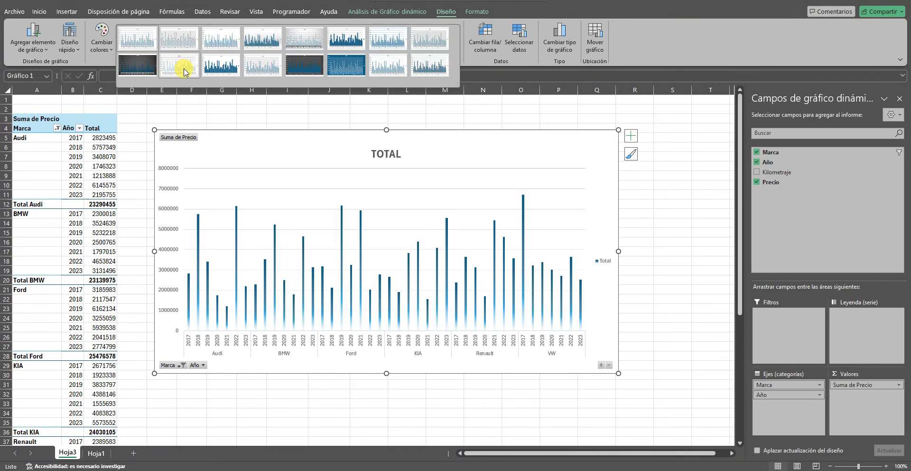
click(184, 70)
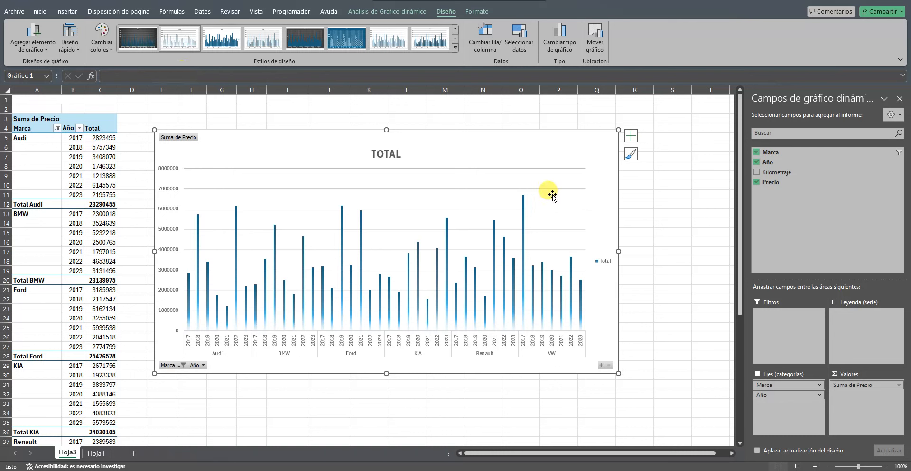
- Try out the data table (Tabla de datos) and axis titles (Títulos del eje) on the PivotChart, removing each again
click(632, 137)
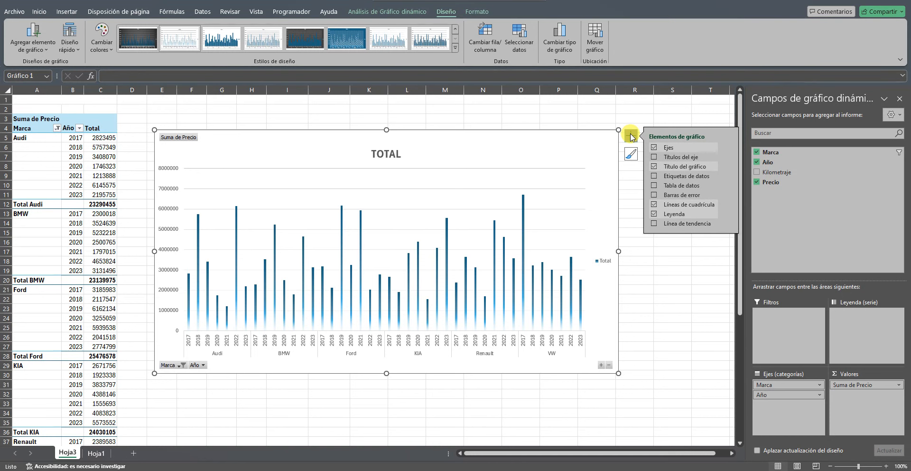
click(654, 185)
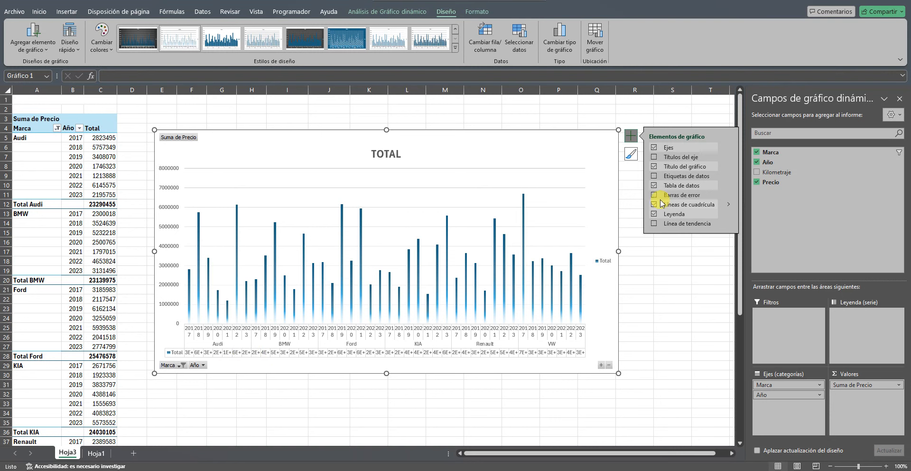
click(654, 185)
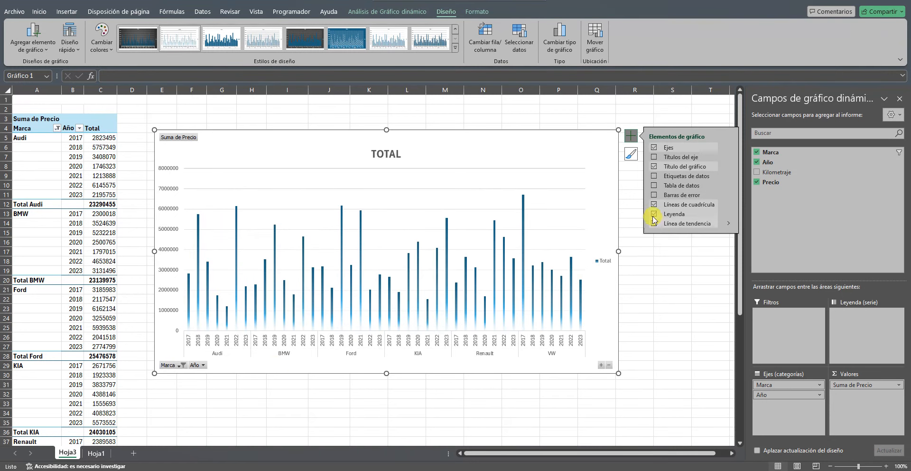
click(654, 186)
click(654, 186)
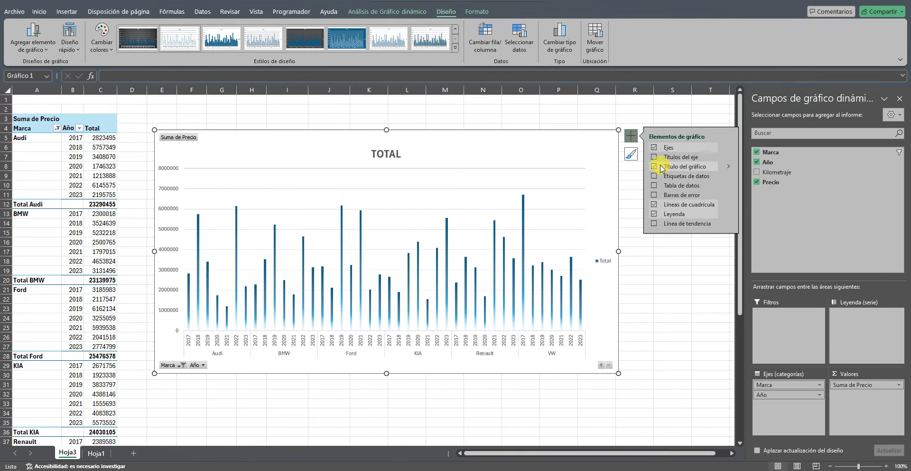
click(654, 157)
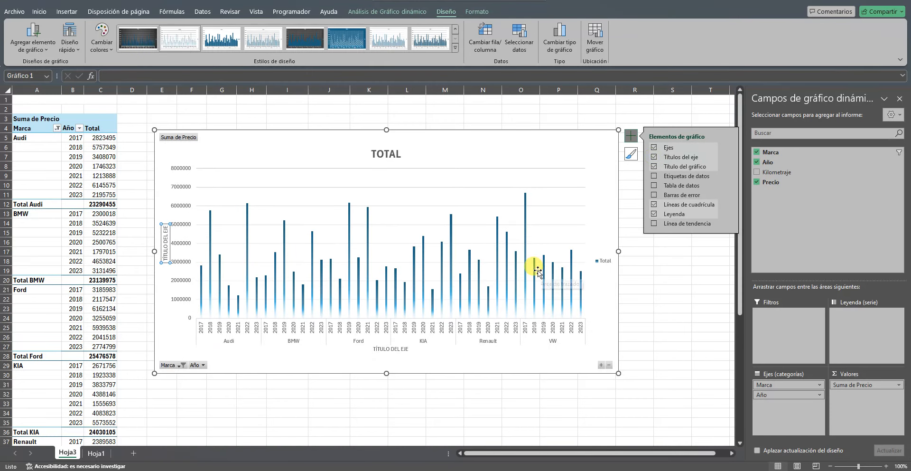
click(654, 157)
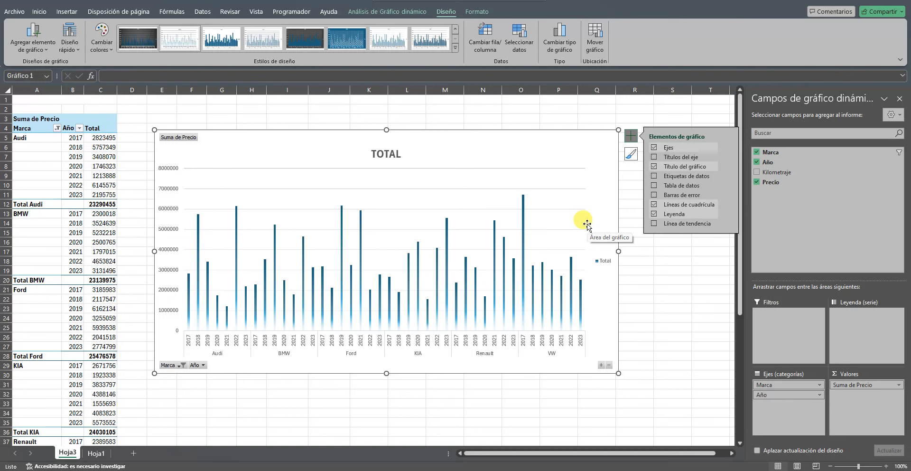
click(643, 287)
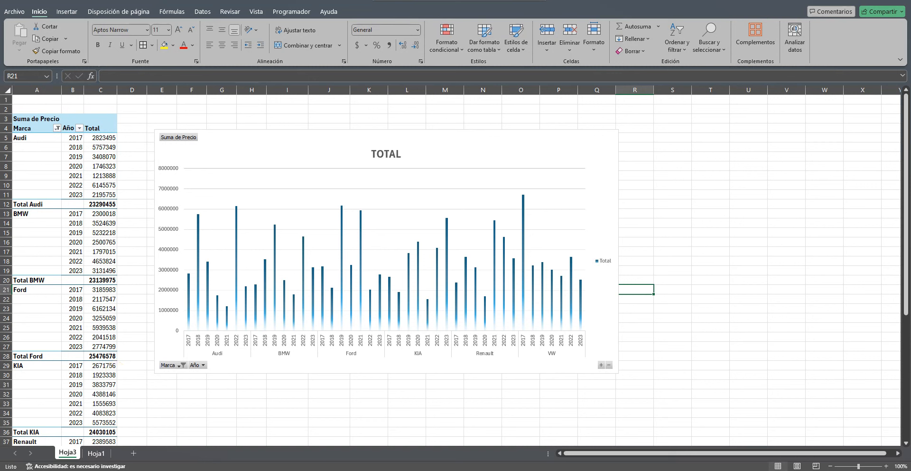
mouse_move(623, 470)
click(623, 453)
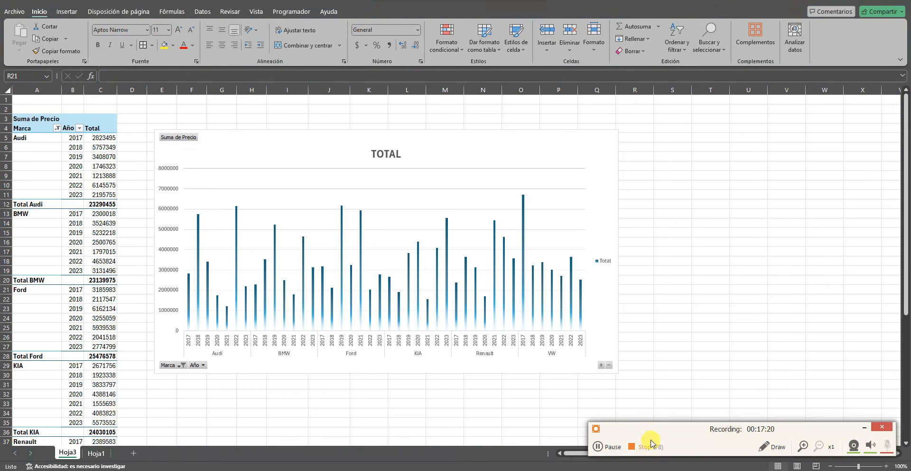